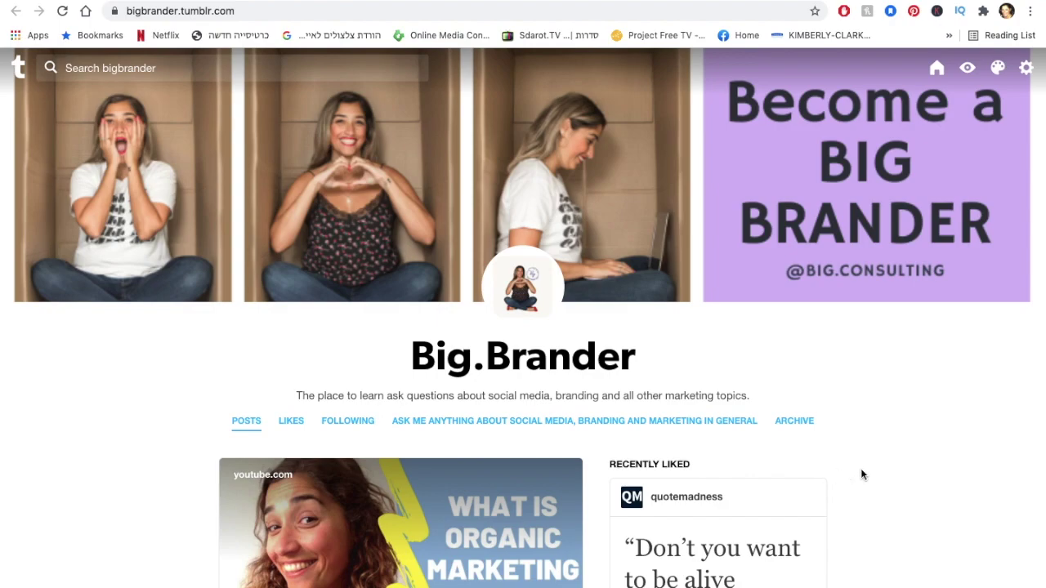
Look through the published posts on the Big.Brander blog page and return to its header.
scroll(860, 473, down, 5)
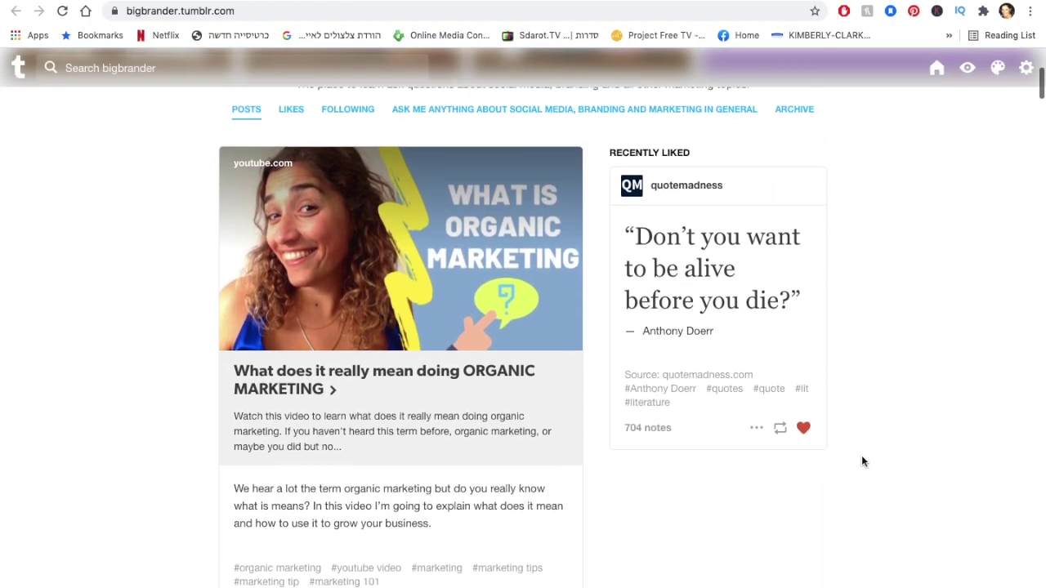
scroll(861, 461, down, 8)
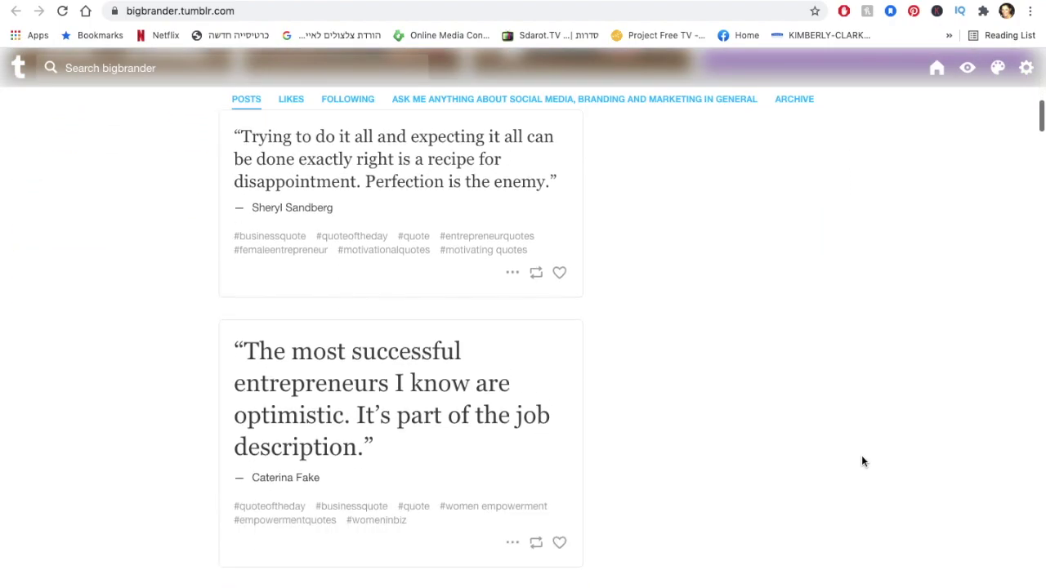
scroll(861, 461, down, 3)
scroll(862, 462, down, 5)
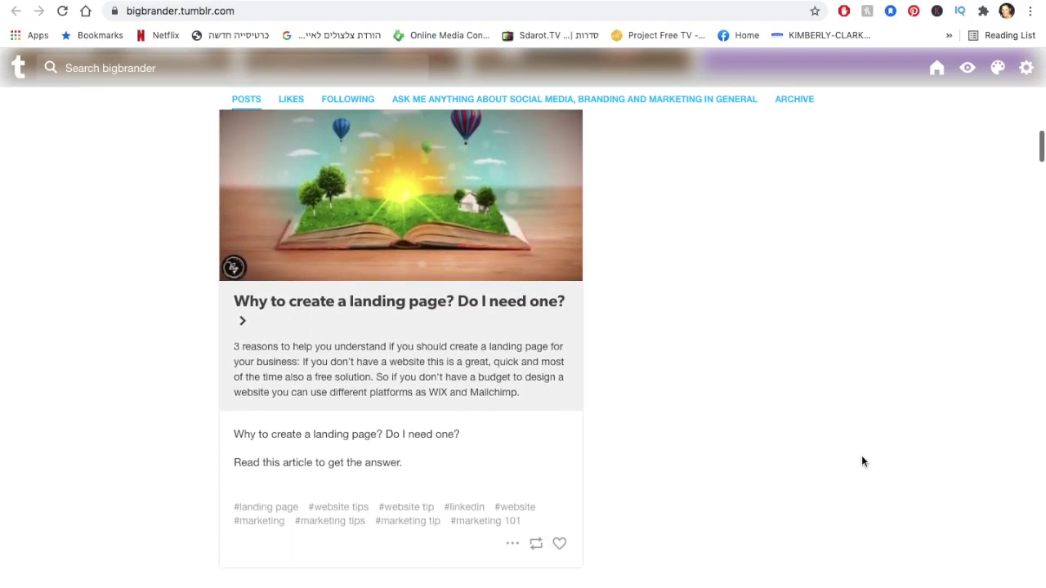
scroll(861, 462, down, 7)
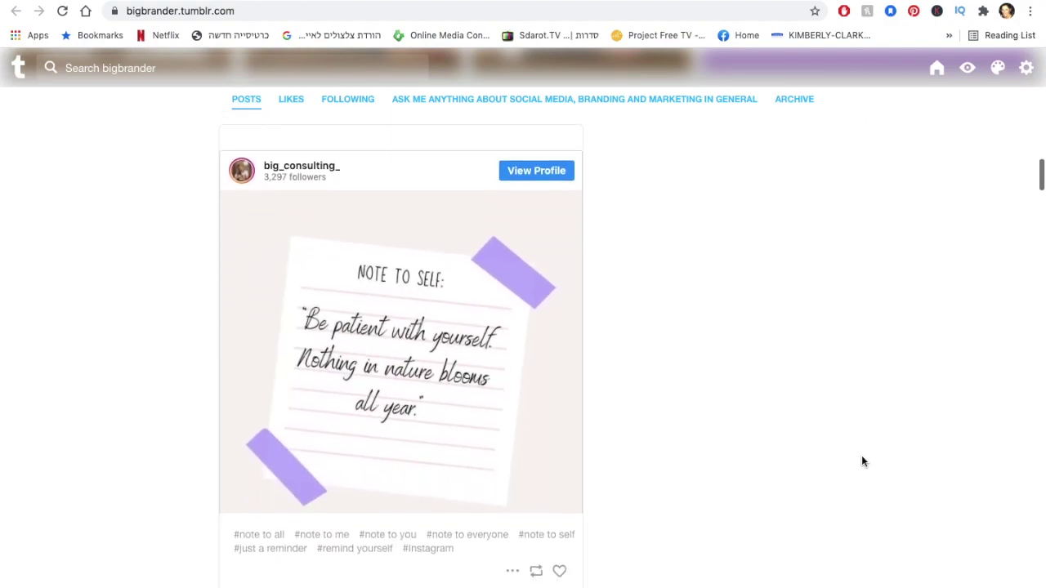
scroll(857, 380, up, 20)
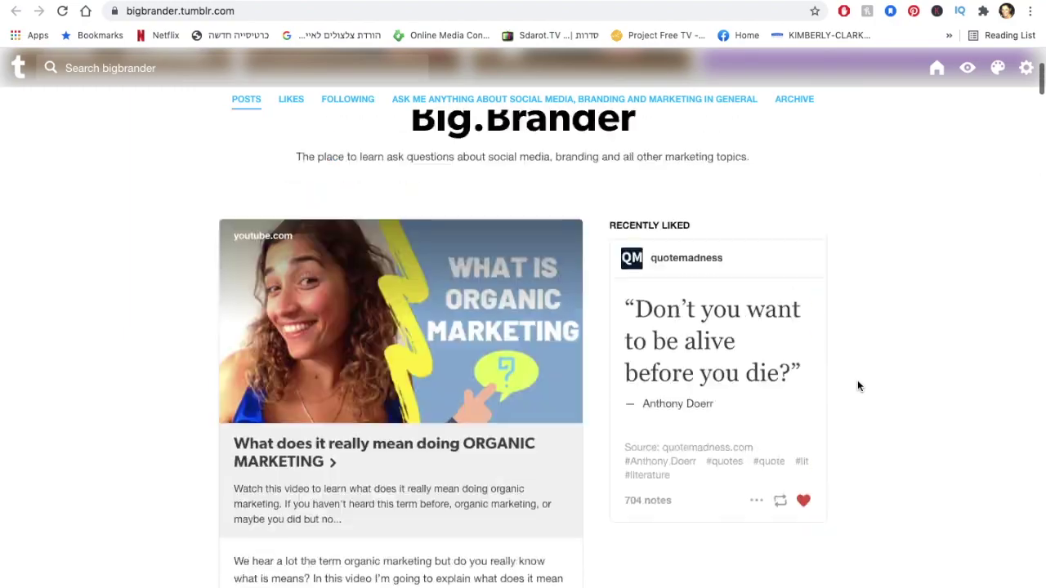
scroll(857, 386, up, 3)
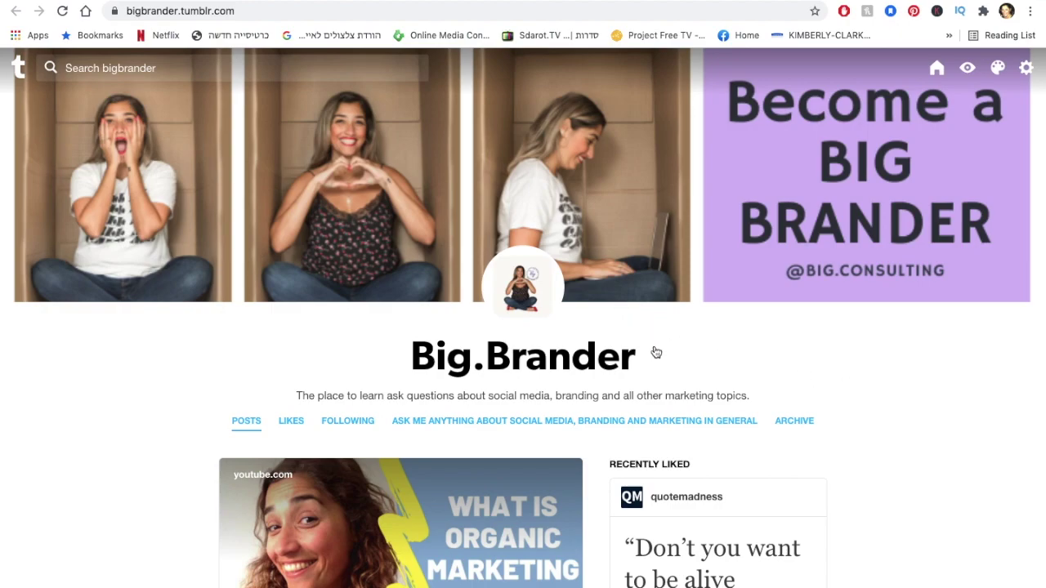
Go to the dashboard, refresh its feed and check which post types a new post can use.
click(936, 68)
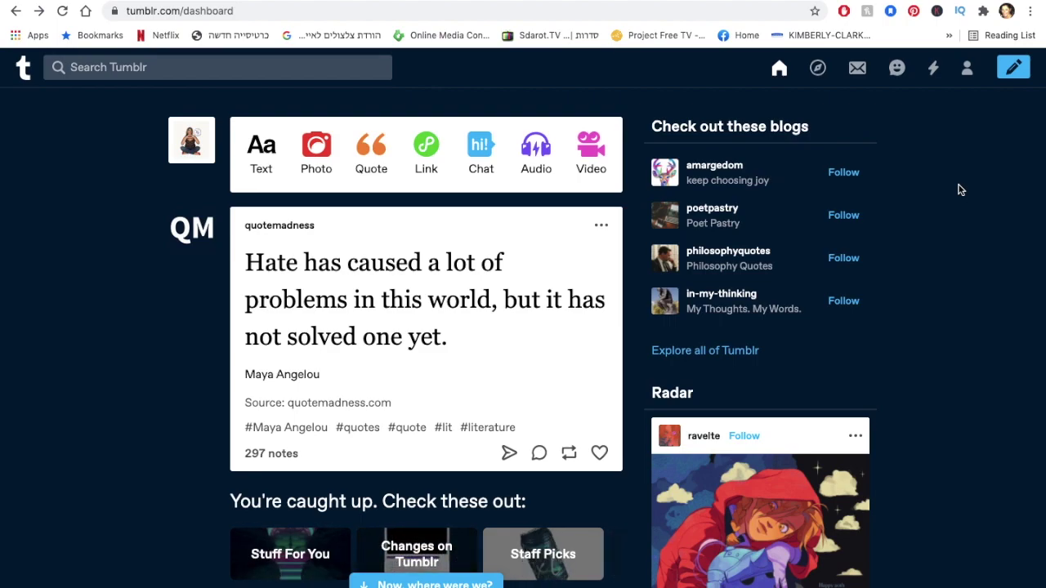
click(780, 70)
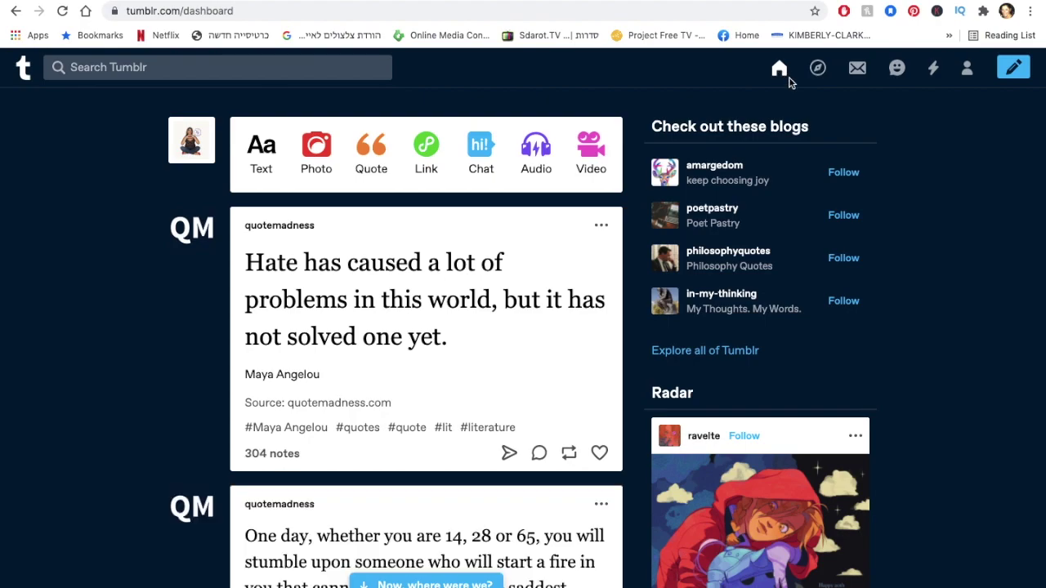
click(1011, 73)
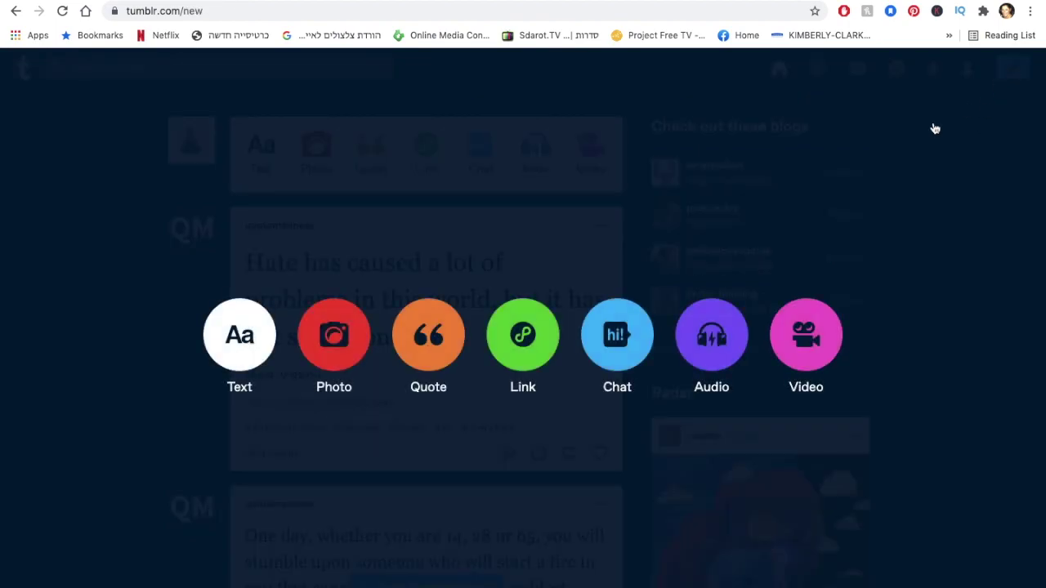
click(866, 157)
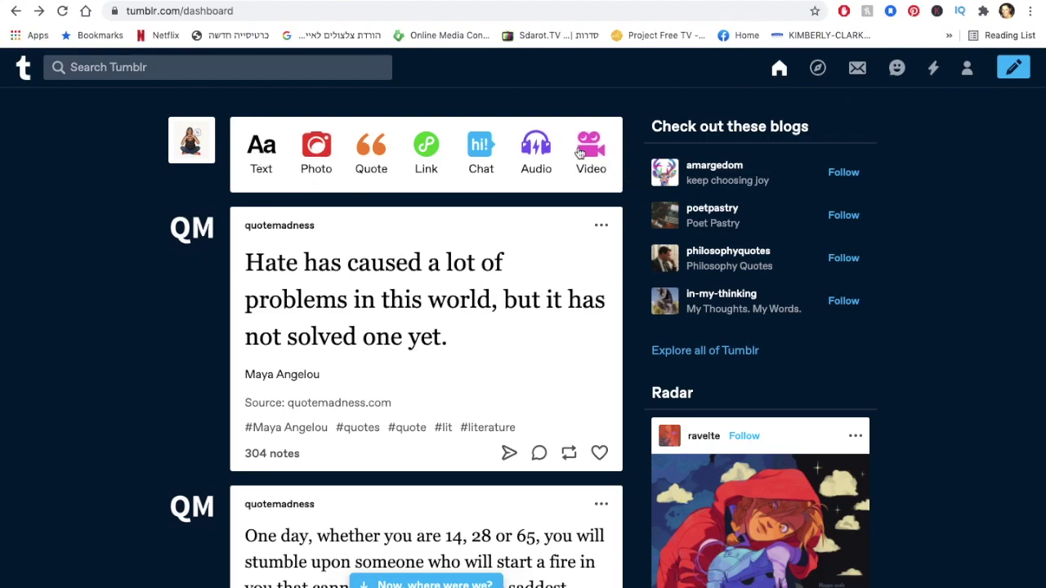
Examine the title, text and tags fields of a new text post, closing it without posting.
click(272, 150)
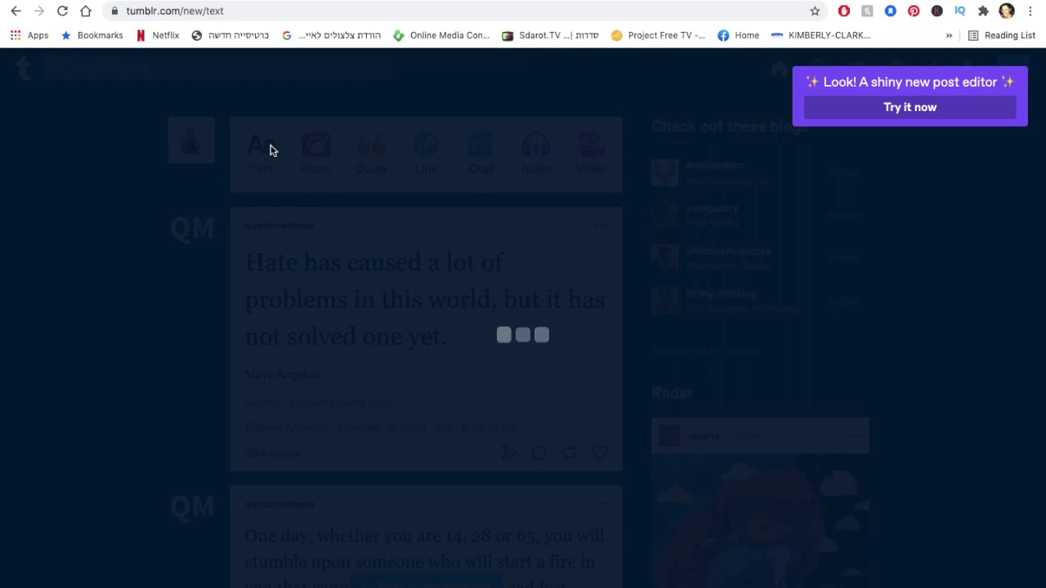
click(369, 275)
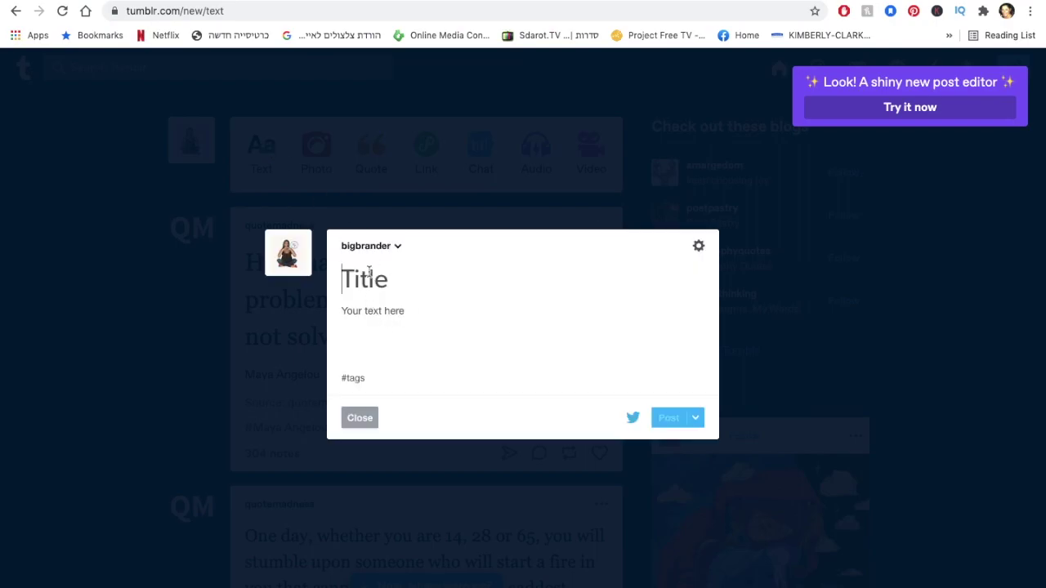
click(371, 314)
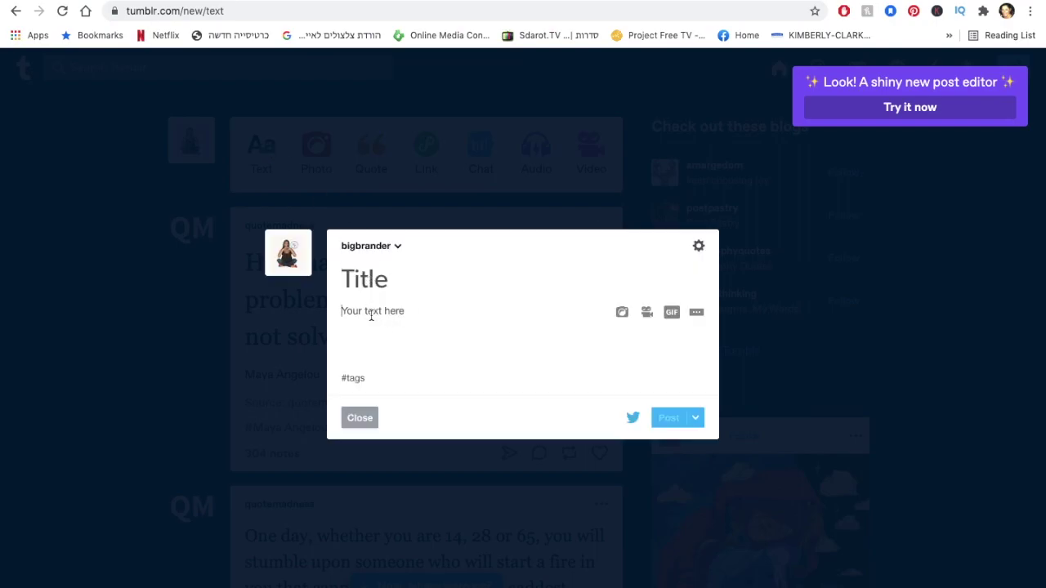
click(359, 376)
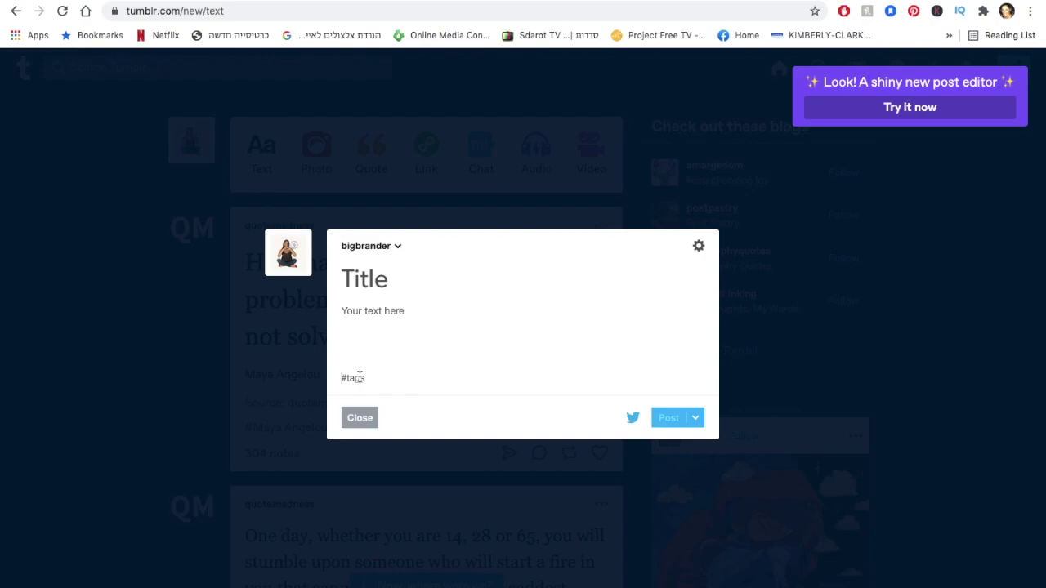
click(359, 425)
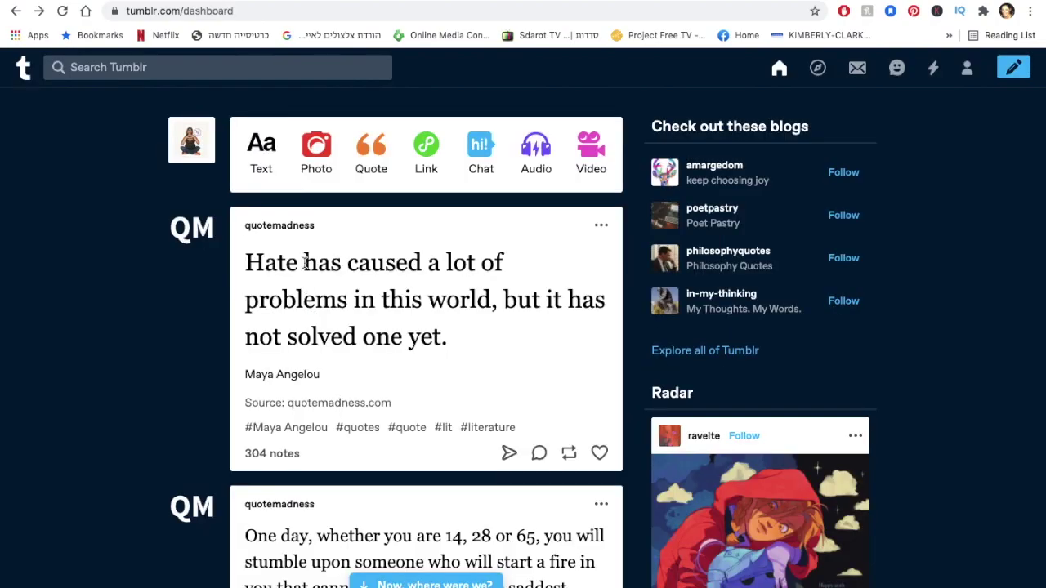
Examine the new photo post and new quote post forms, closing each without posting.
click(318, 157)
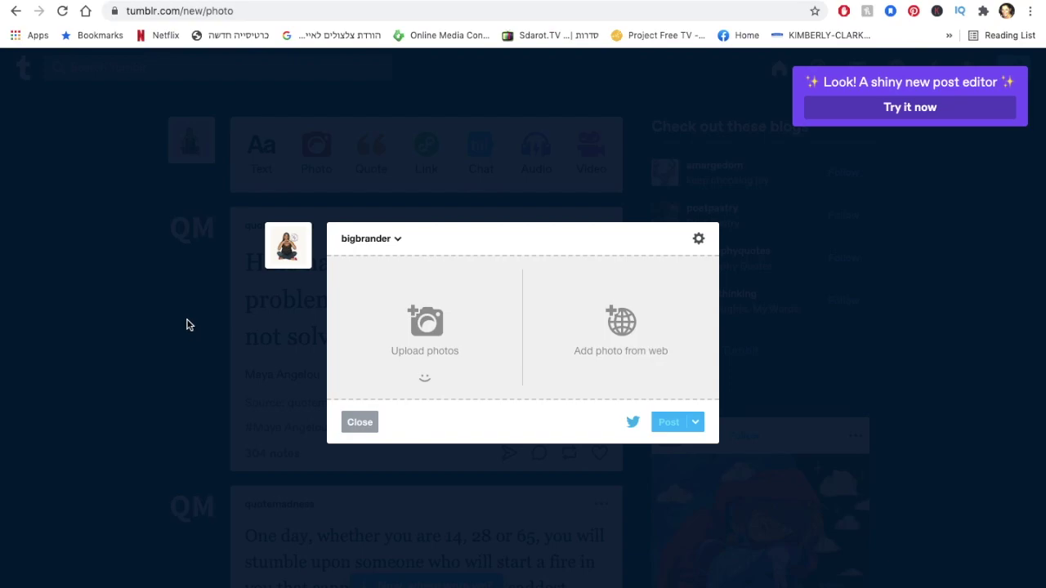
click(359, 421)
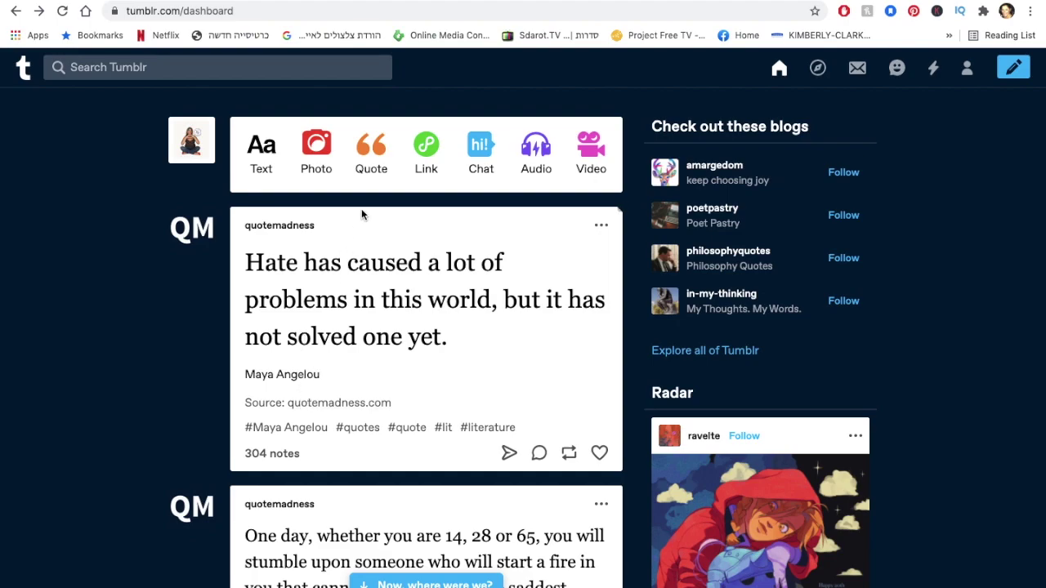
click(370, 166)
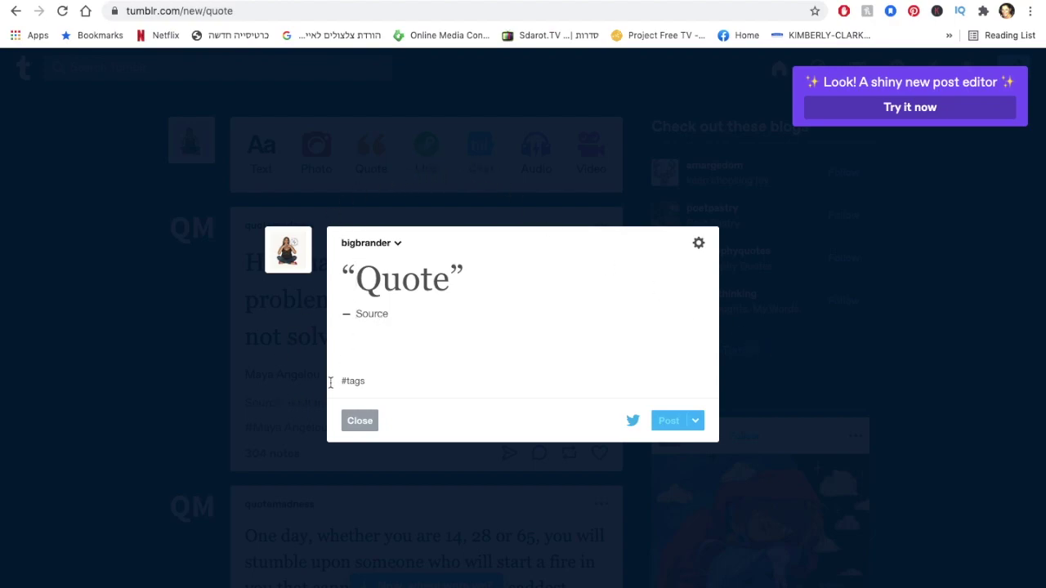
click(358, 421)
Examine the new link post and new chat post forms, closing each without posting.
click(431, 155)
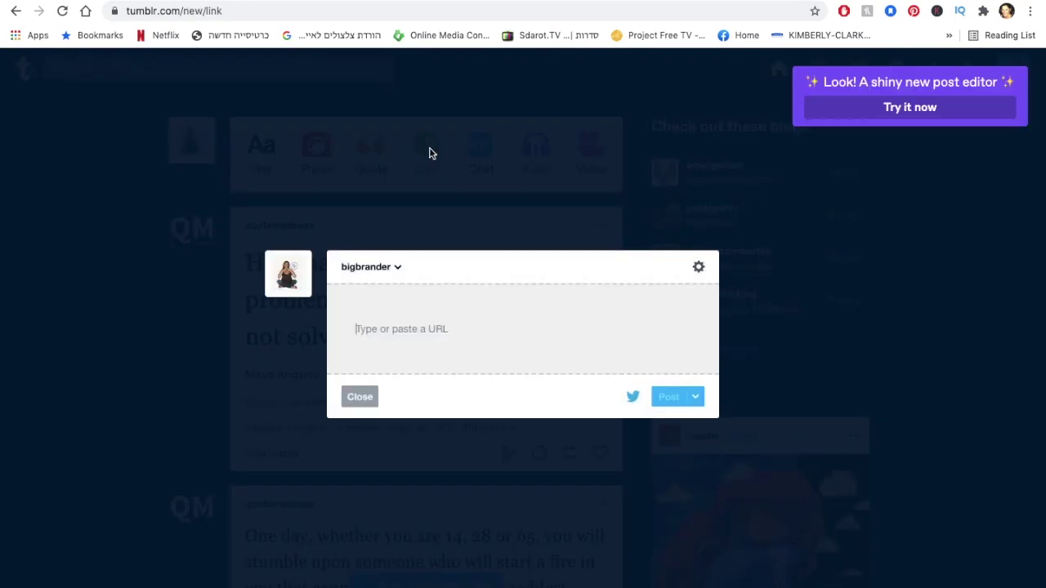
click(435, 311)
click(358, 397)
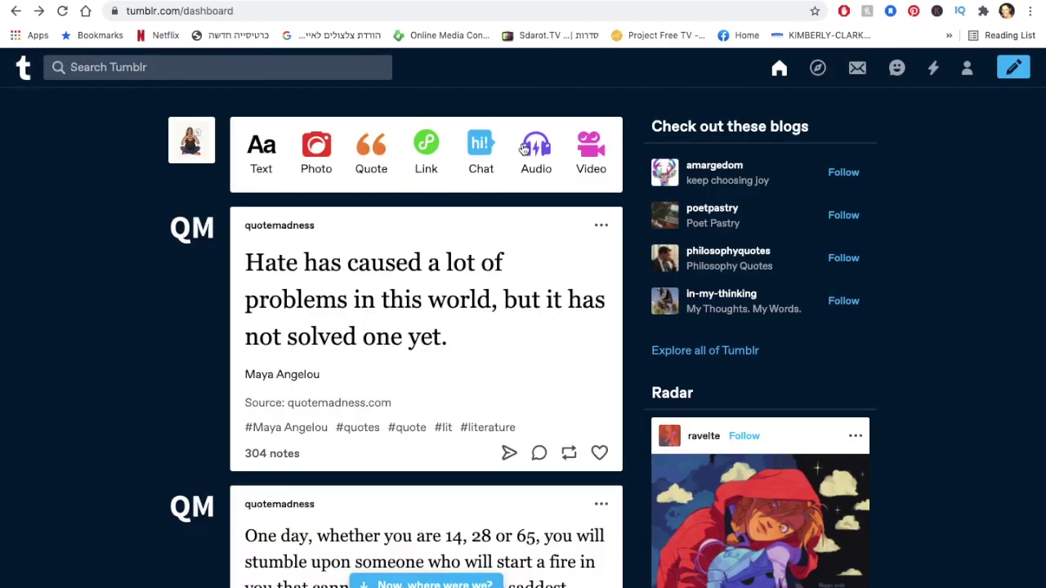
click(483, 151)
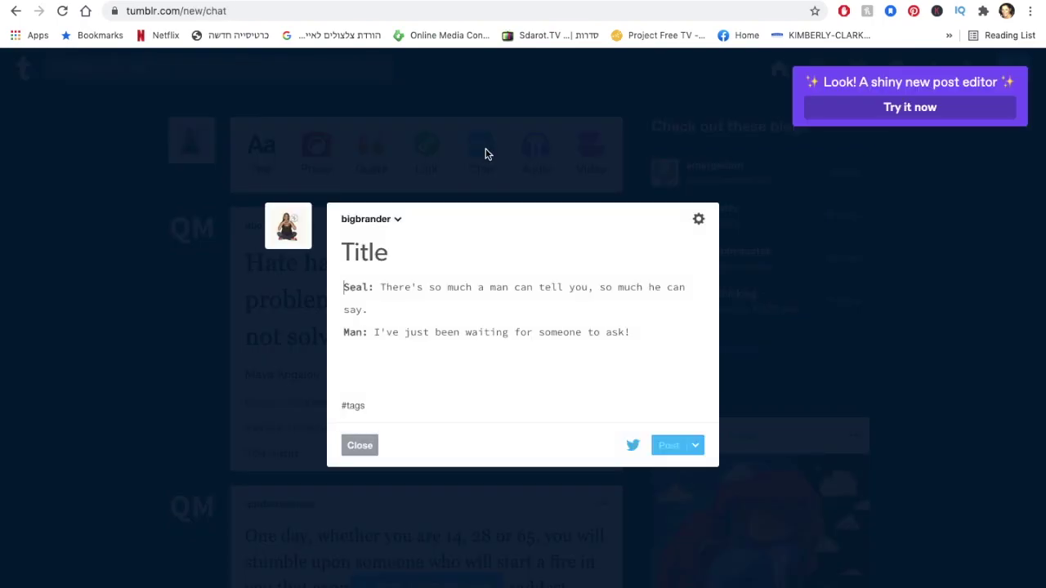
click(360, 448)
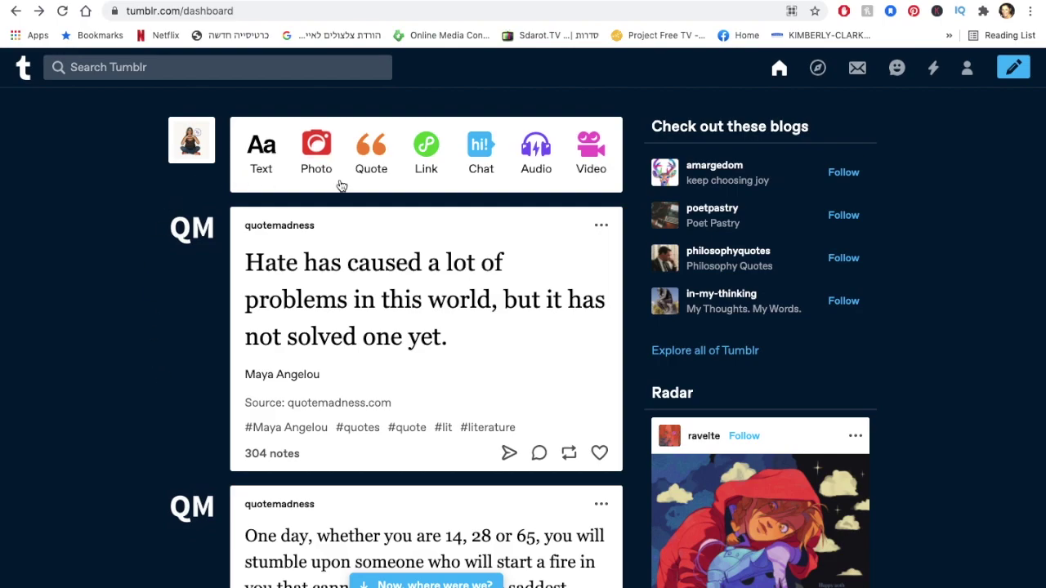
click(423, 156)
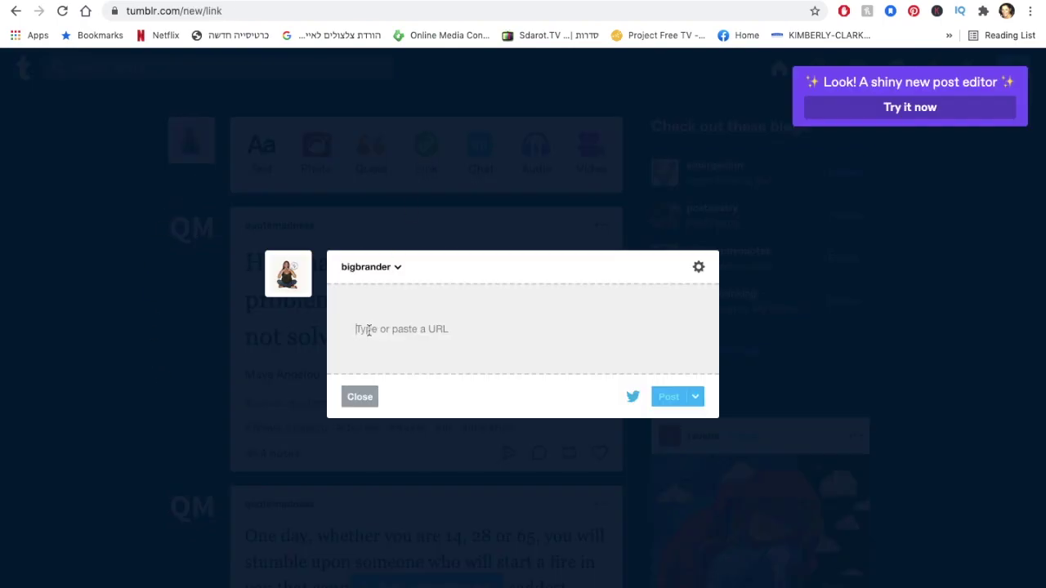
text(https://www.youtube.com/watch?v=Ycp4bnO9URY&ab_channel=BIGCONSULTING)
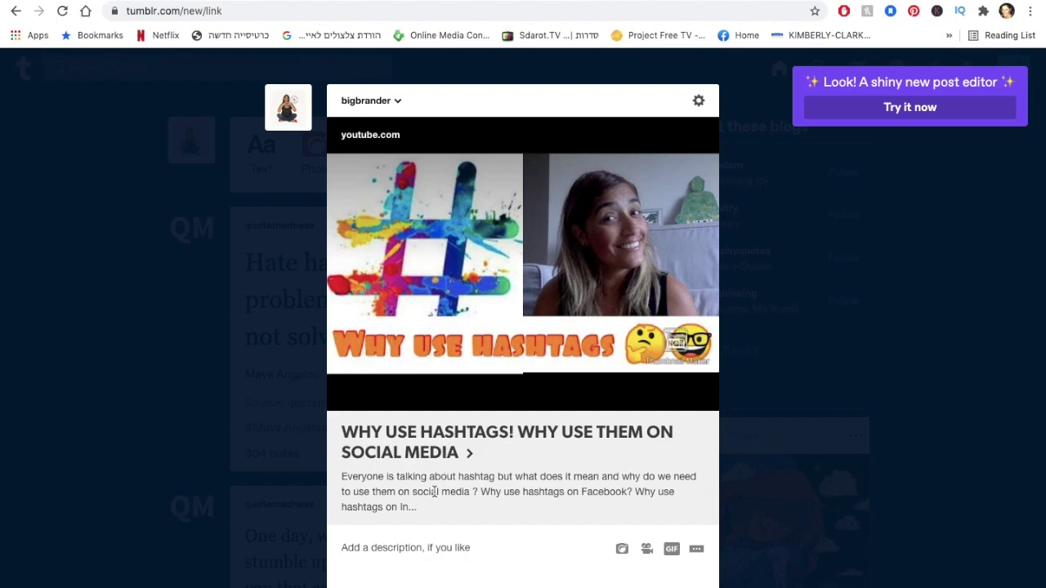
scroll(435, 492, down, 2)
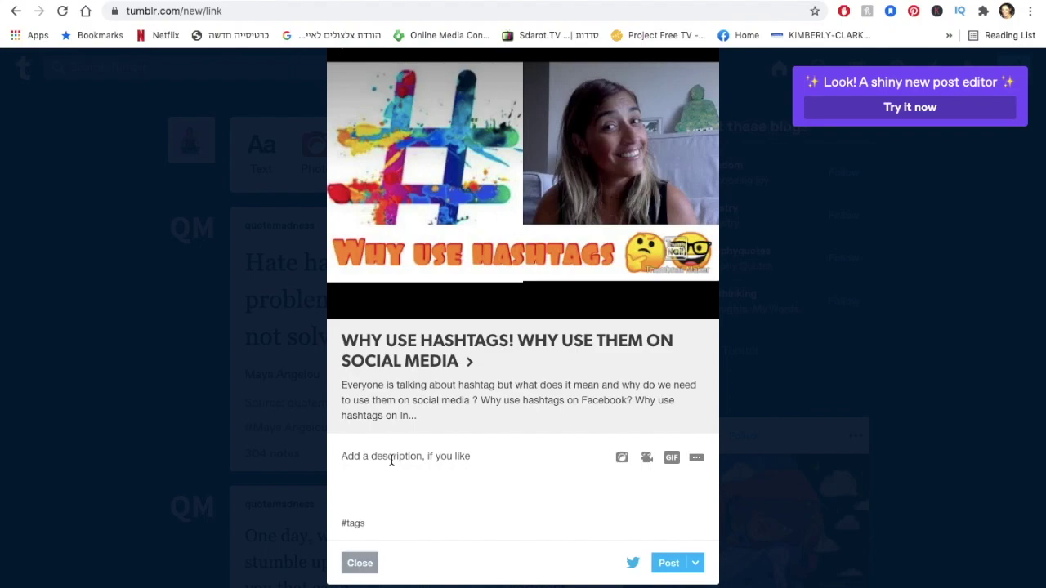
text(ש)
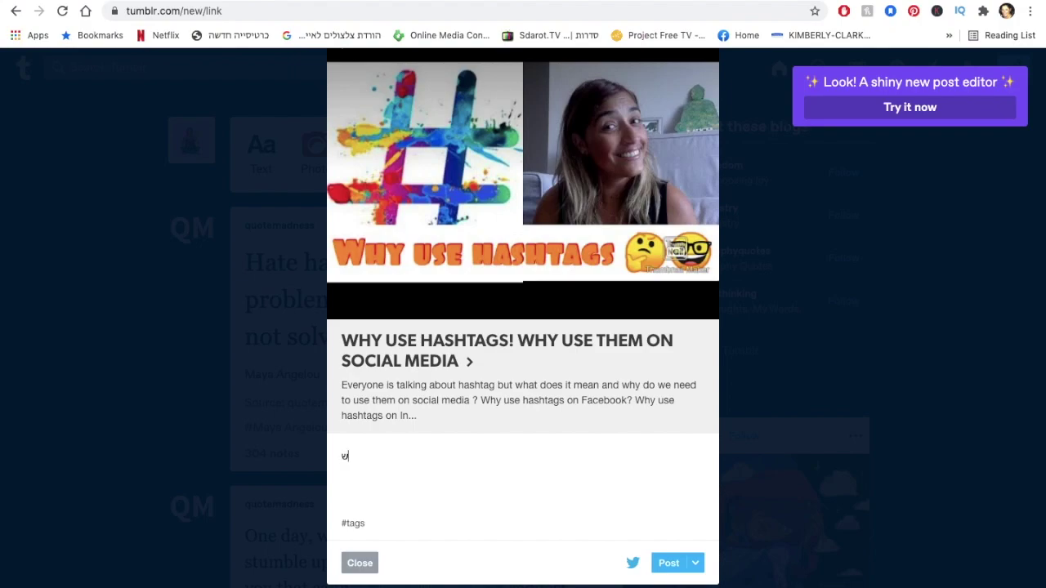
key(BackSpace)
key(BackSpace)
key(BackSpace)
key(BackSpace)
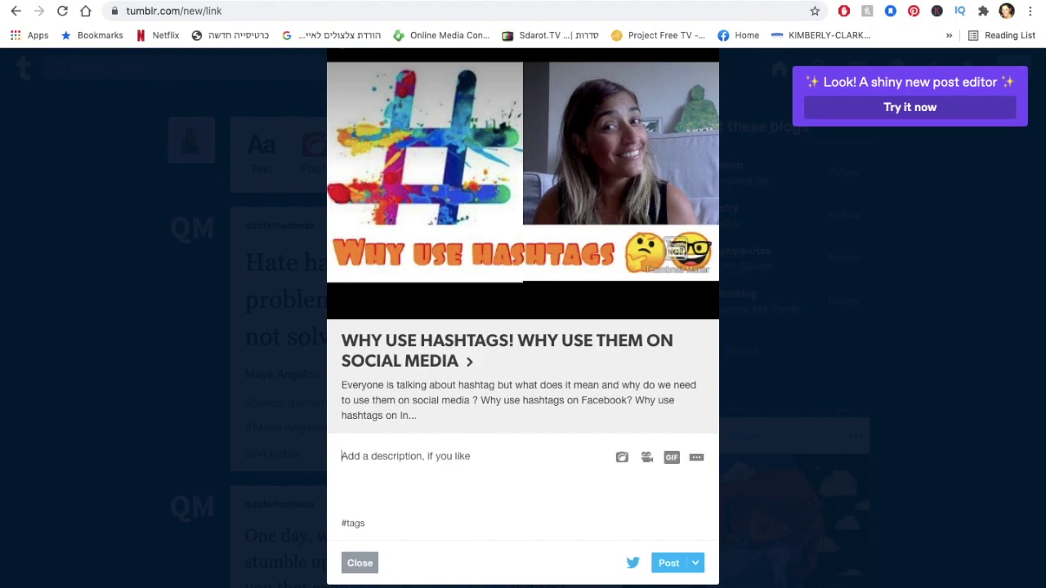
text(Watch this video to learn more on why you should use hashtags.)
triple_click(602, 457)
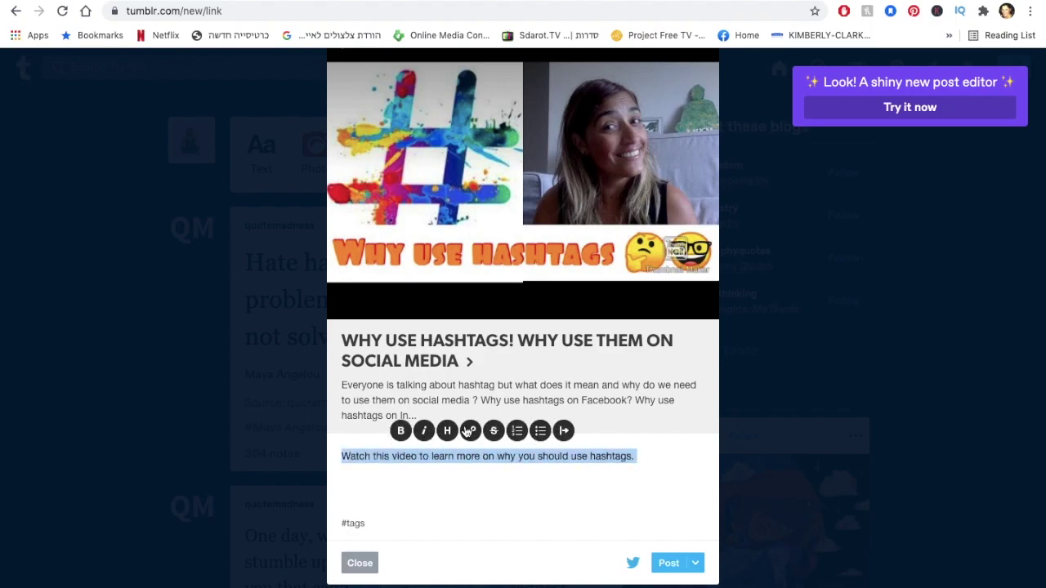
click(474, 474)
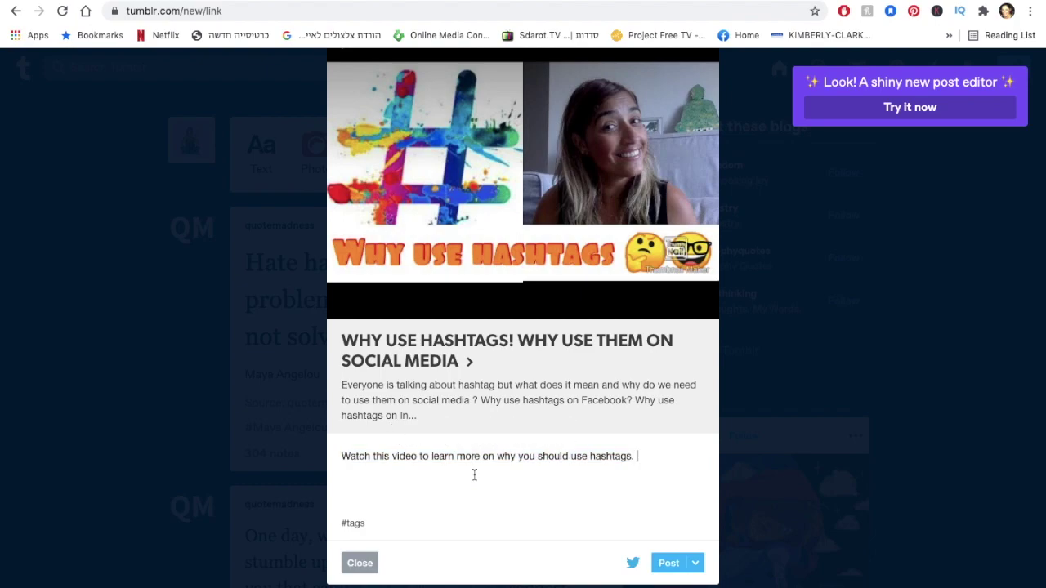
Add the tags "youtube video", "social media", "social media tips" and "hashtags" to the link post.
click(357, 528)
text(yout)
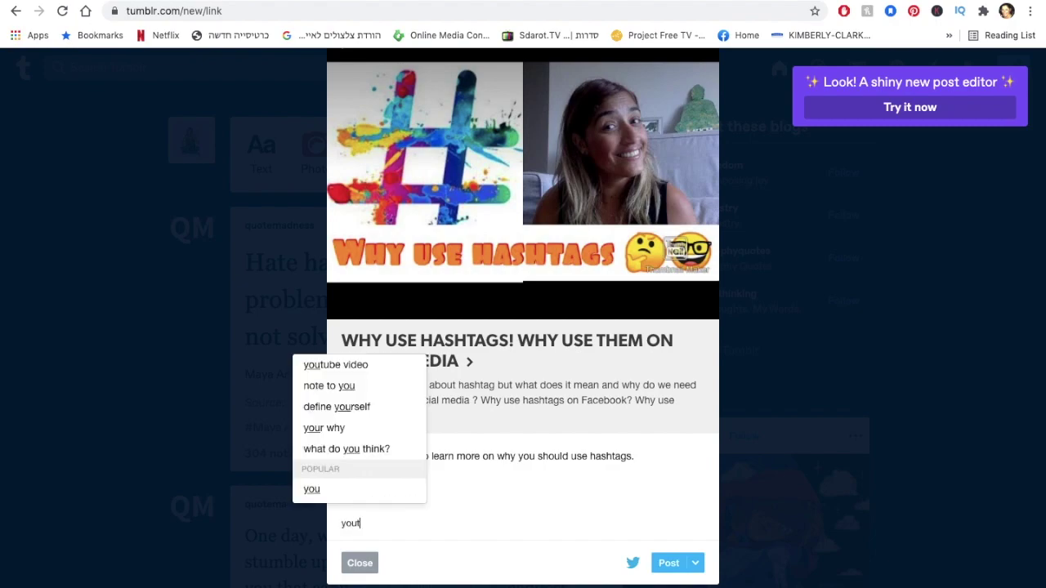
text(ube vi)
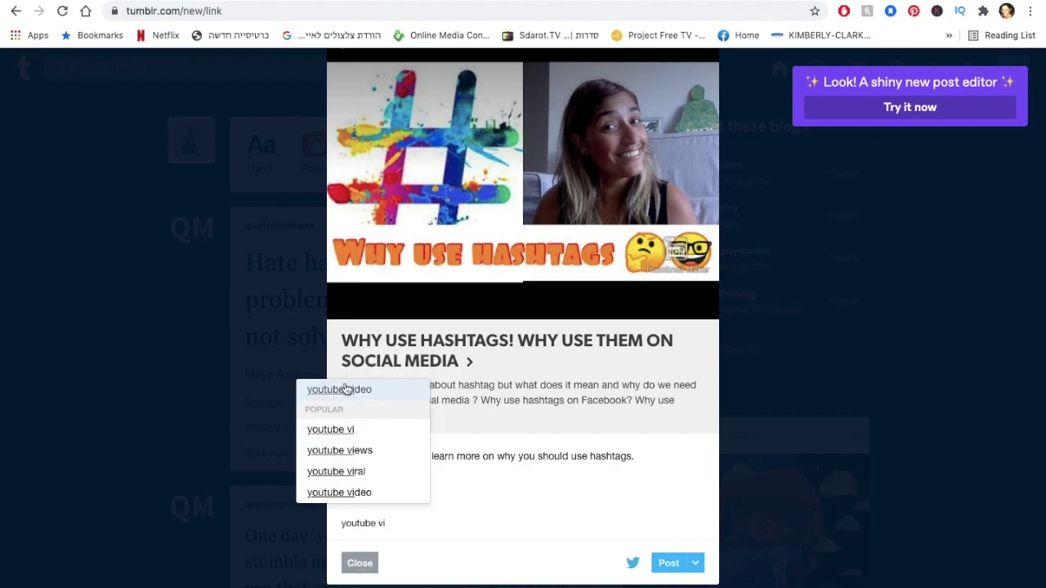
click(346, 390)
text(soci)
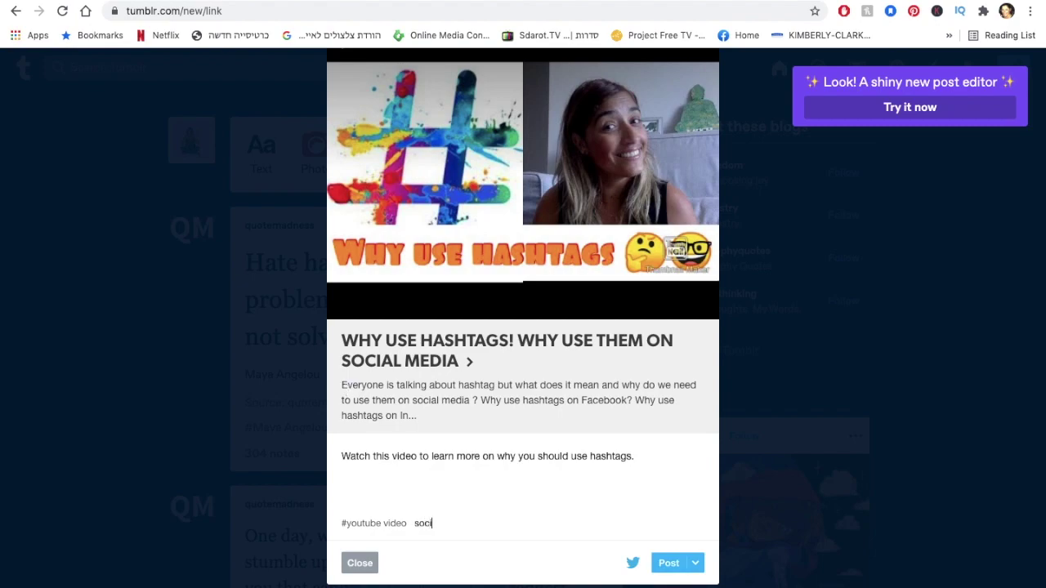
text(al media)
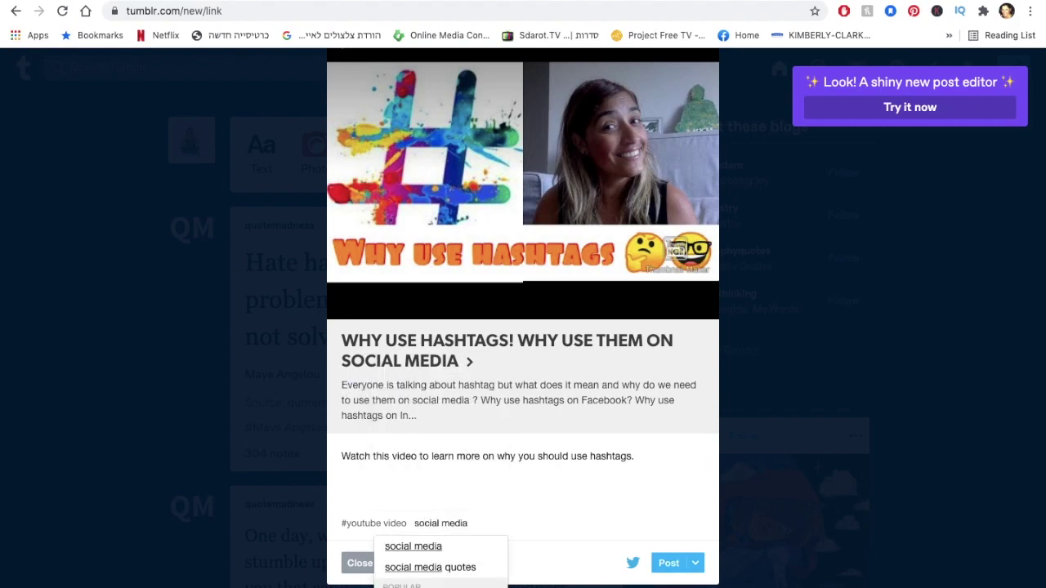
click(440, 555)
text(social)
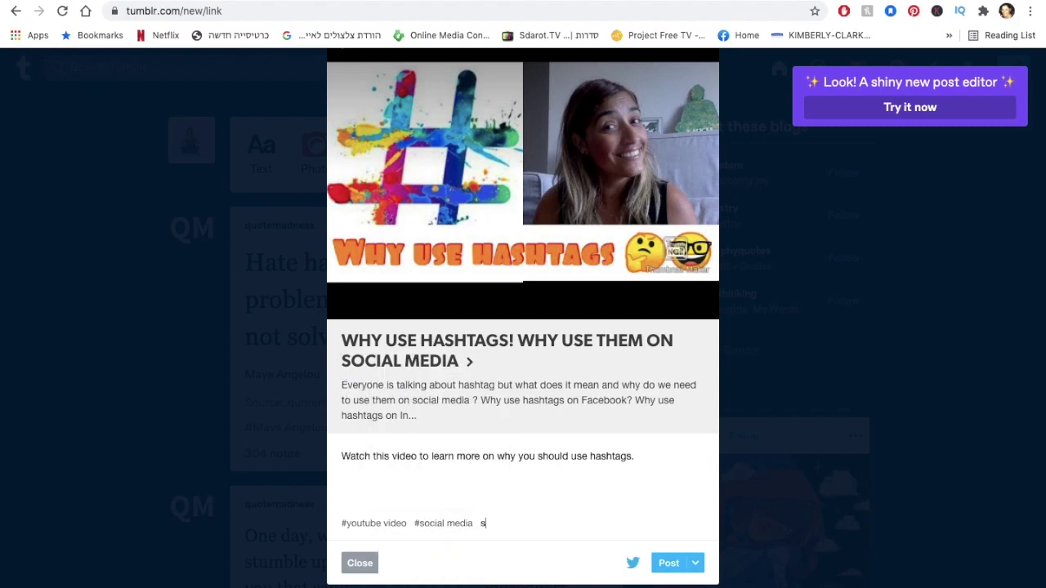
text( media tips)
key(Return)
text(hashtags)
key(Return)
Review the publishing options and Twitter sharing text of the link post, and publish it immediately.
click(696, 563)
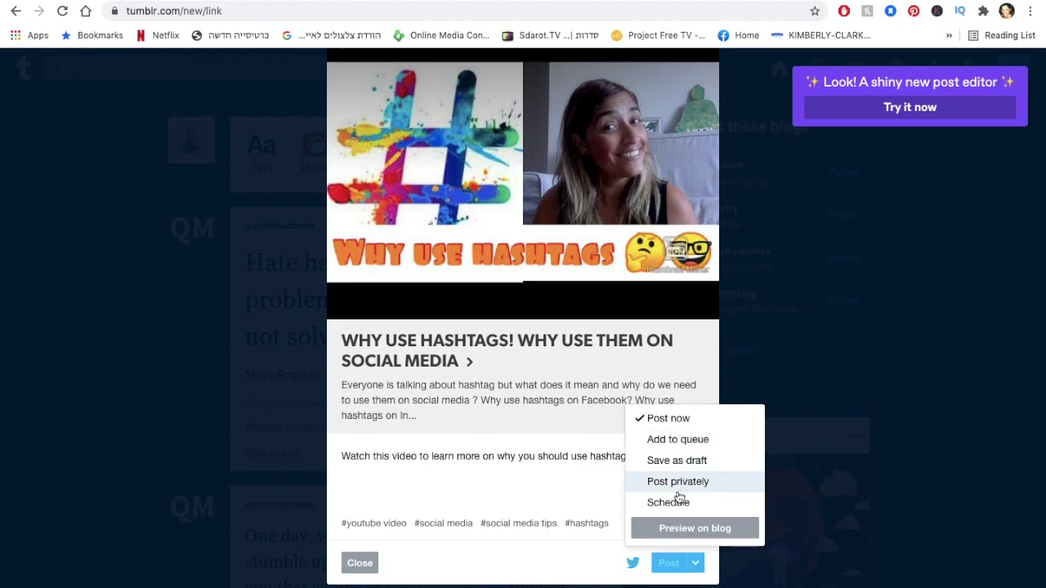
click(632, 563)
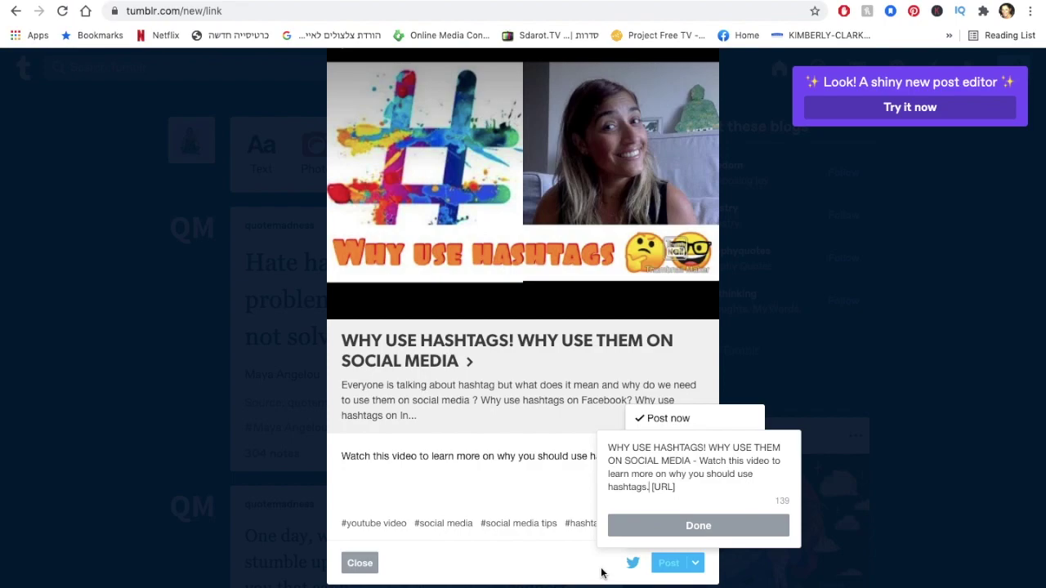
click(564, 570)
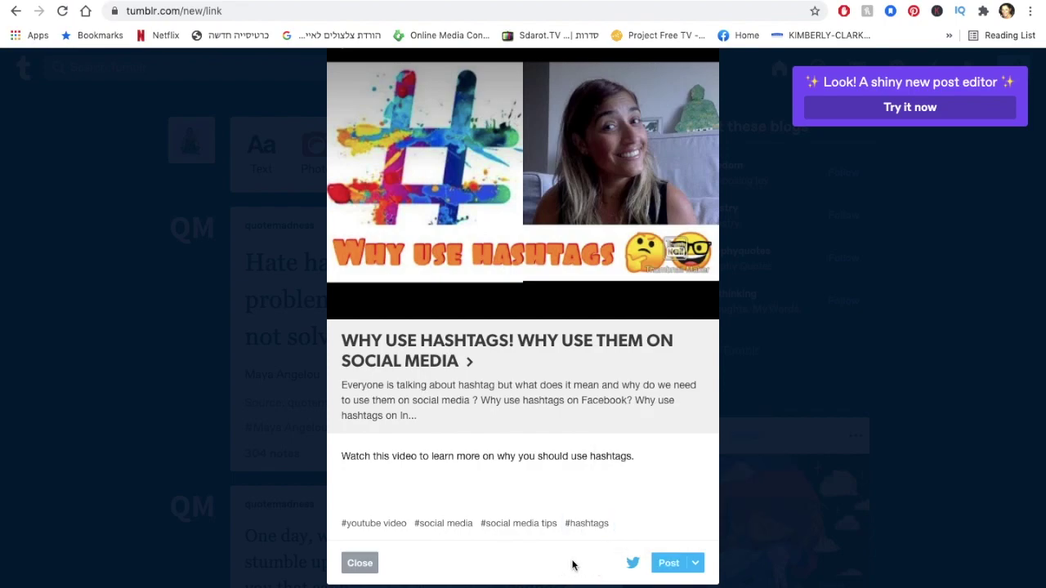
click(670, 567)
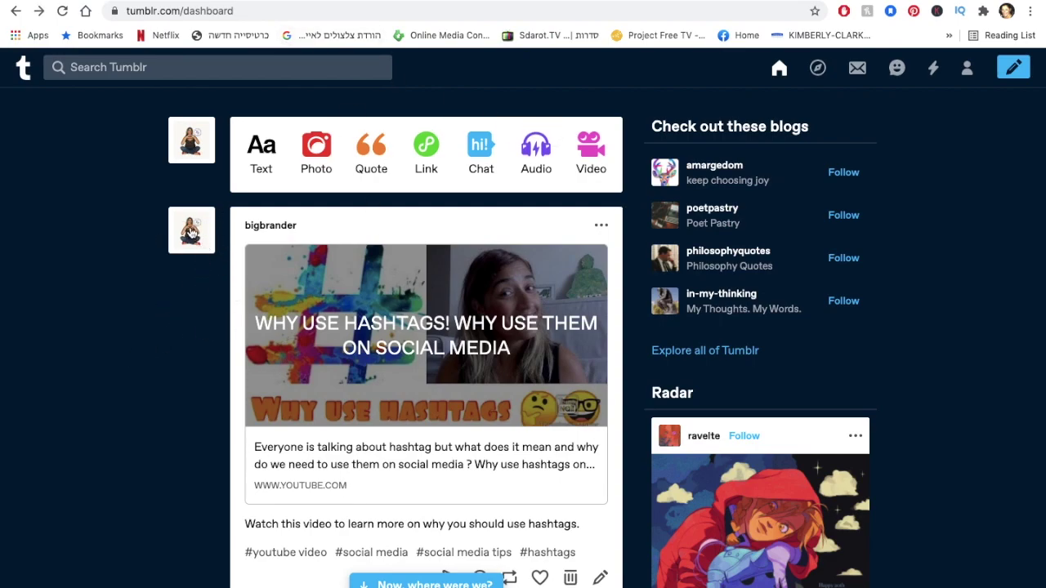
Preview the bigbrander blog from the dashboard to check the newly published hashtag video post, and close the preview.
mouse_move(190, 233)
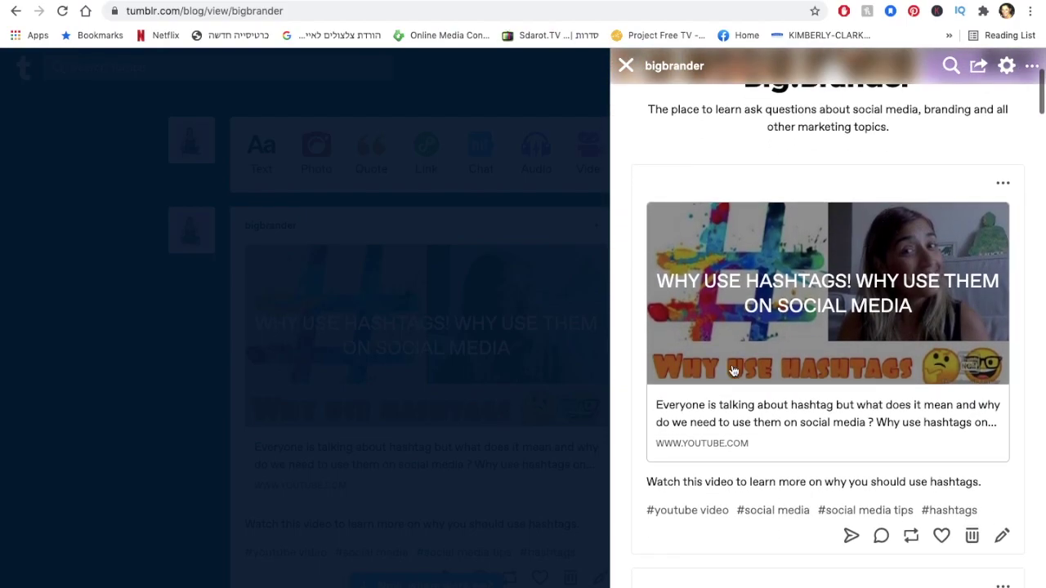
scroll(731, 398, down, 3)
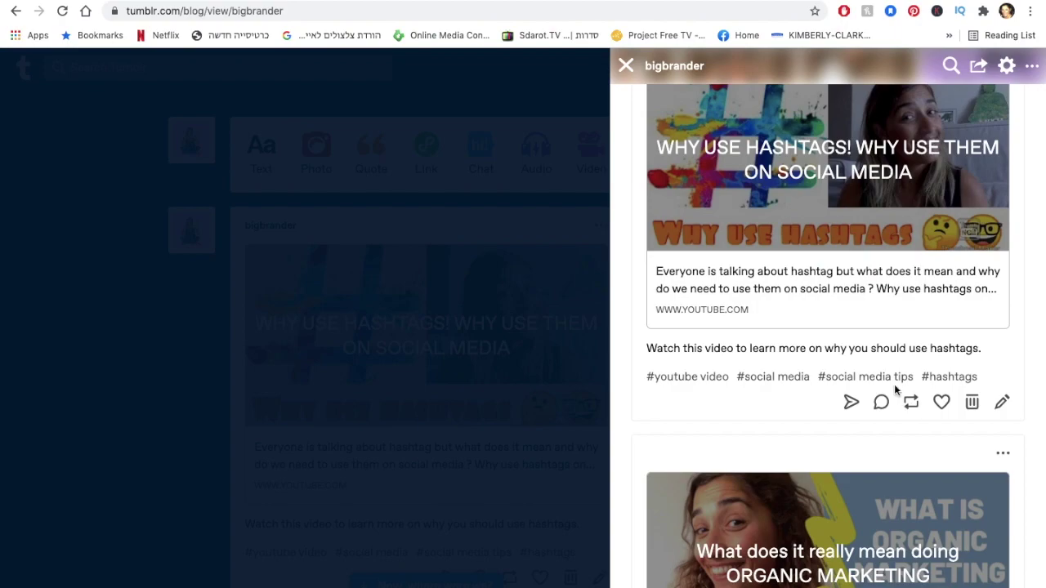
click(625, 66)
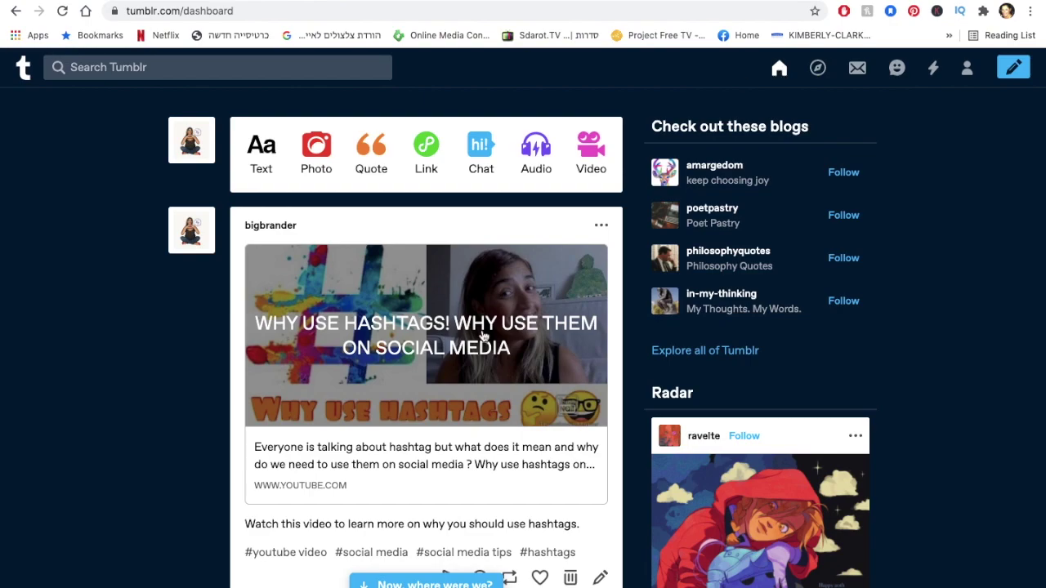
Examine the reblog form and its Twitter sharing text for quotemadness's "Stop hanging out with people who complain" quote, closing it without reblogging.
scroll(480, 333, down, 8)
scroll(482, 333, up, 2)
scroll(482, 334, down, 1)
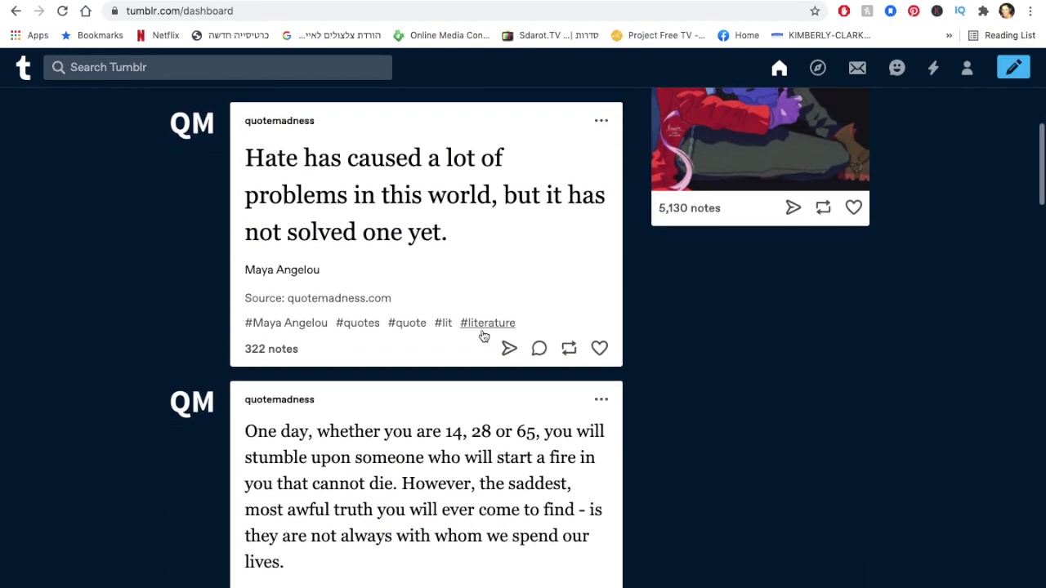
scroll(482, 335, down, 5)
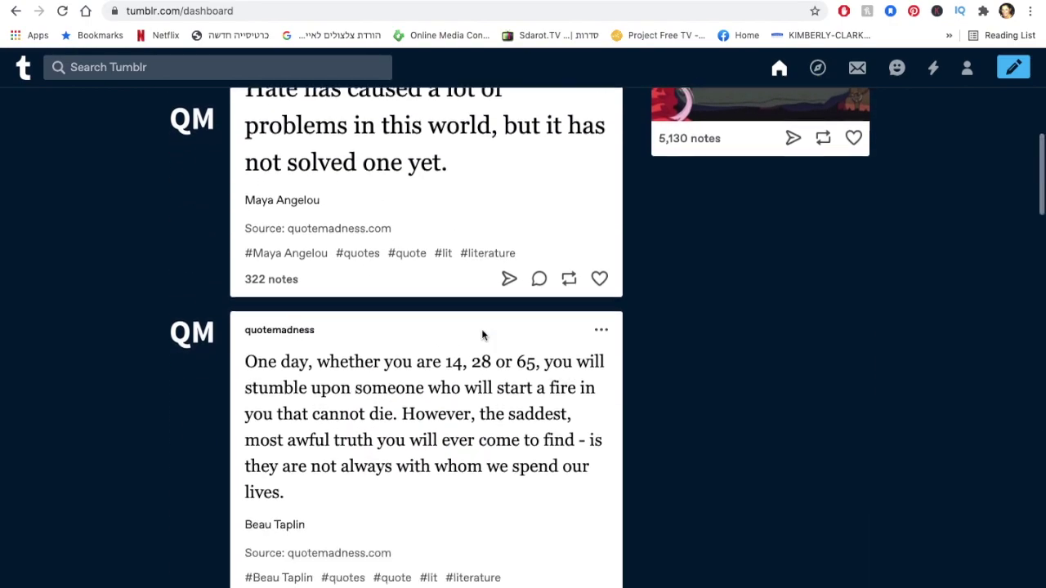
scroll(482, 335, down, 15)
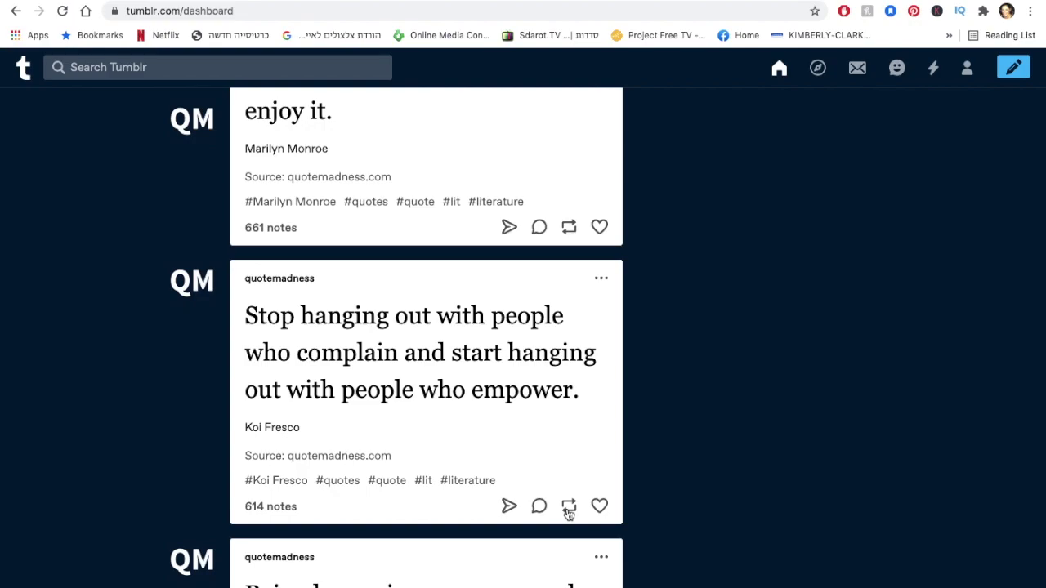
click(569, 511)
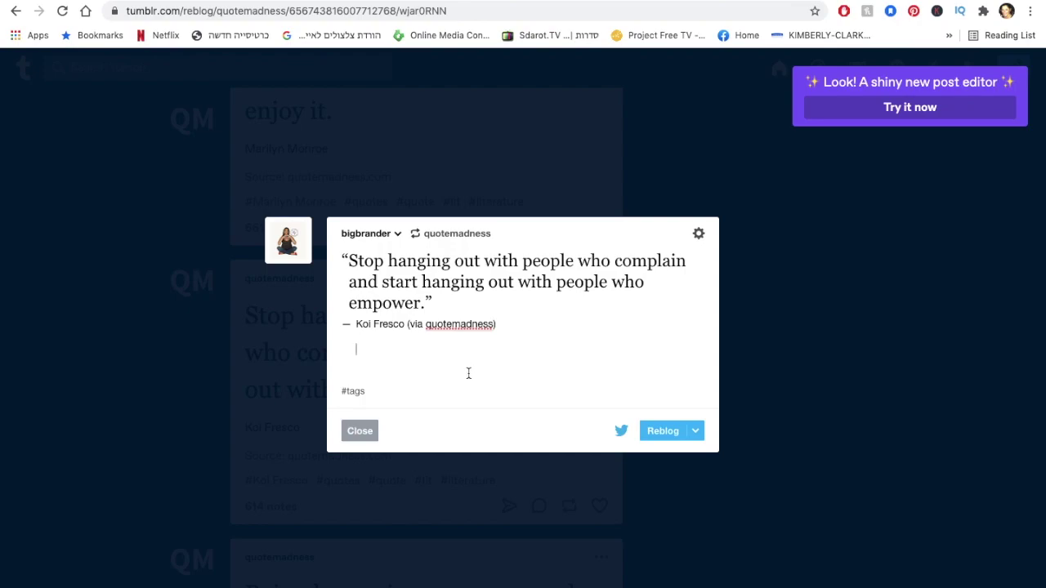
click(621, 432)
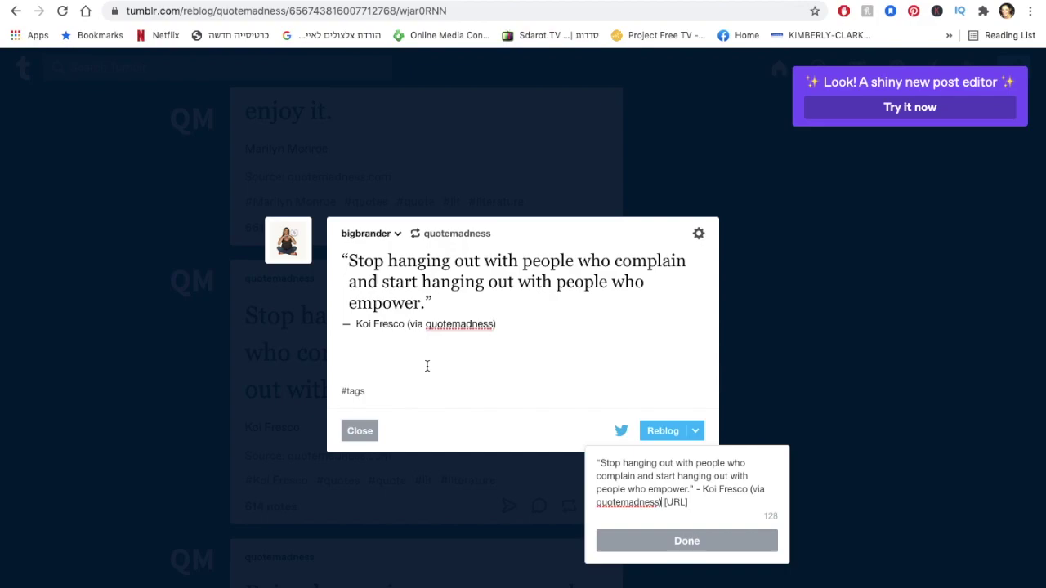
click(703, 131)
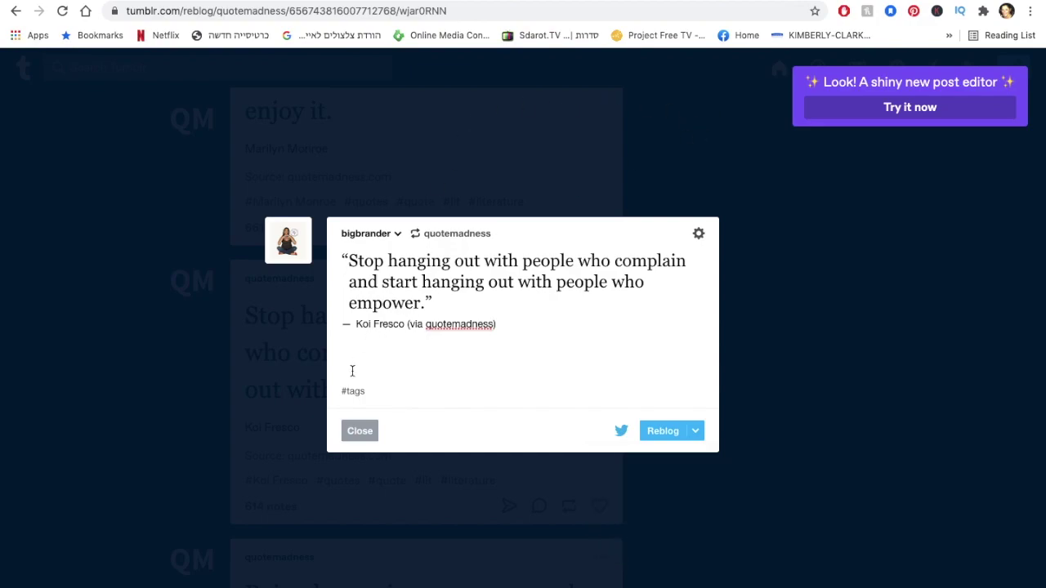
click(353, 433)
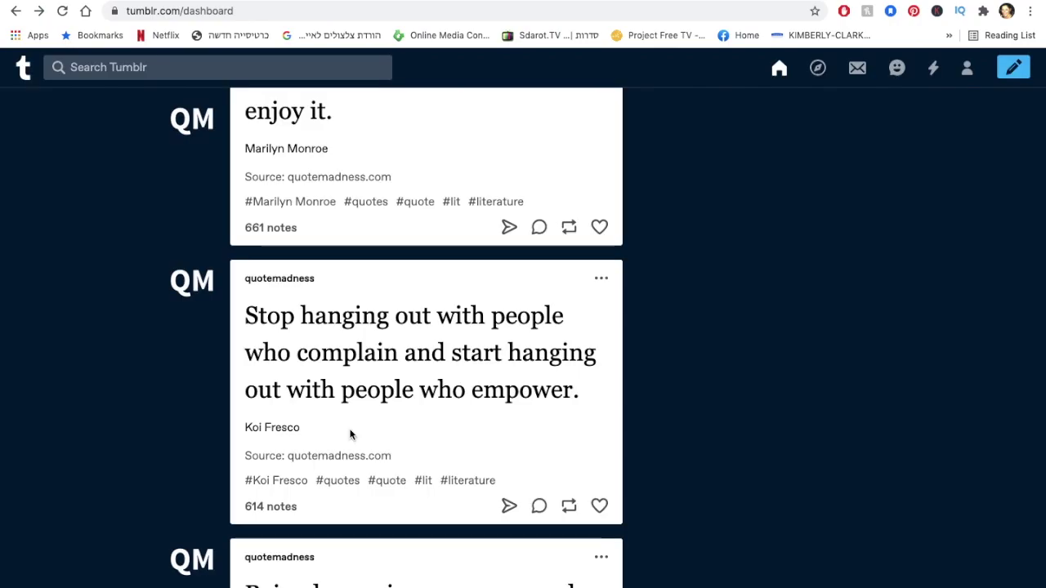
Examine the account menu's options and the bigbrander blog entries from the dashboard, and close it.
scroll(350, 433, up, 15)
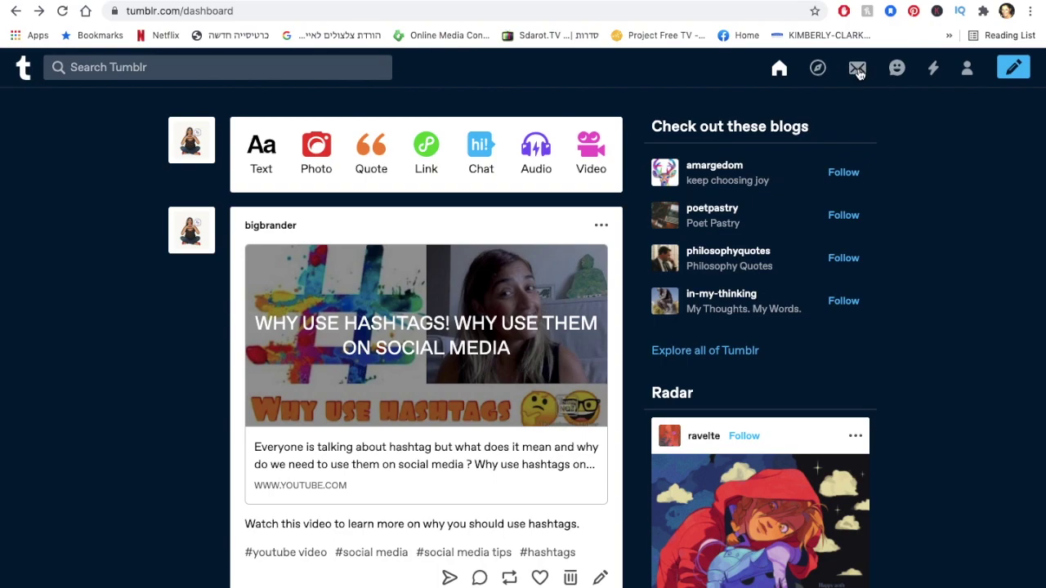
click(965, 73)
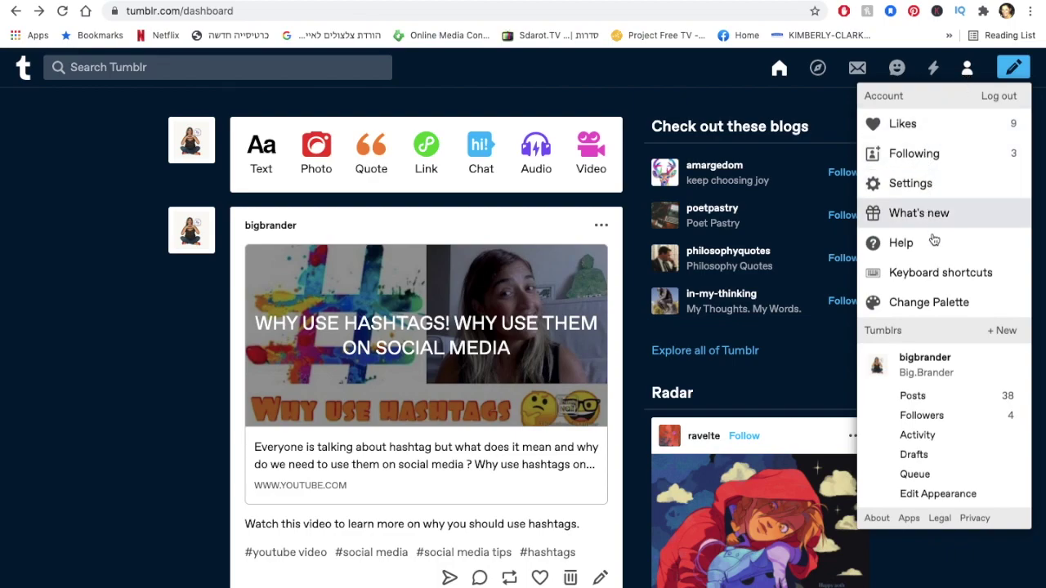
scroll(935, 312, down, 1)
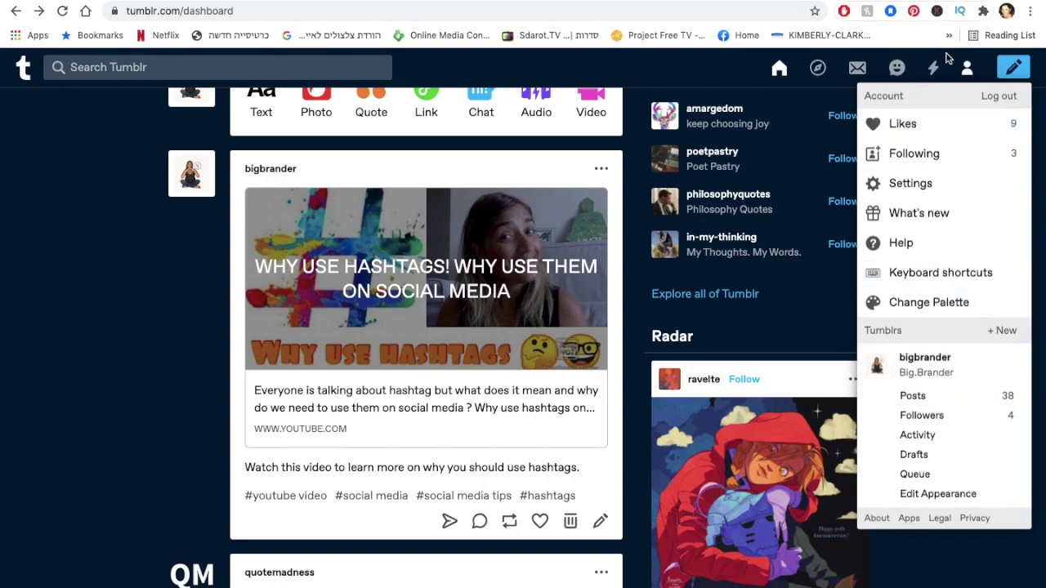
click(967, 68)
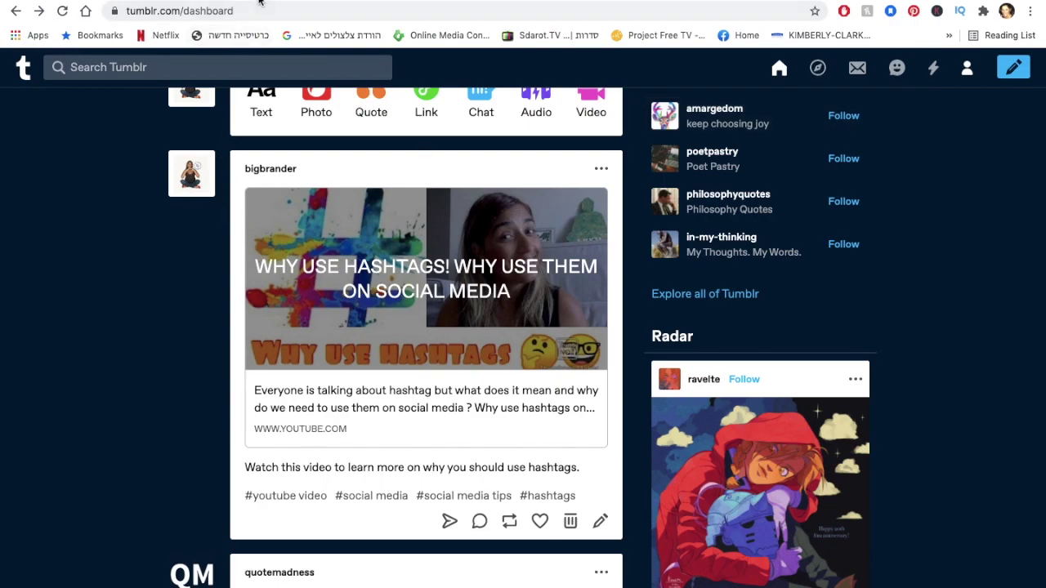
Switch to the public blog page bigbrander.tumblr.com and reload it to view the new hashtag video post.
click(180, 10)
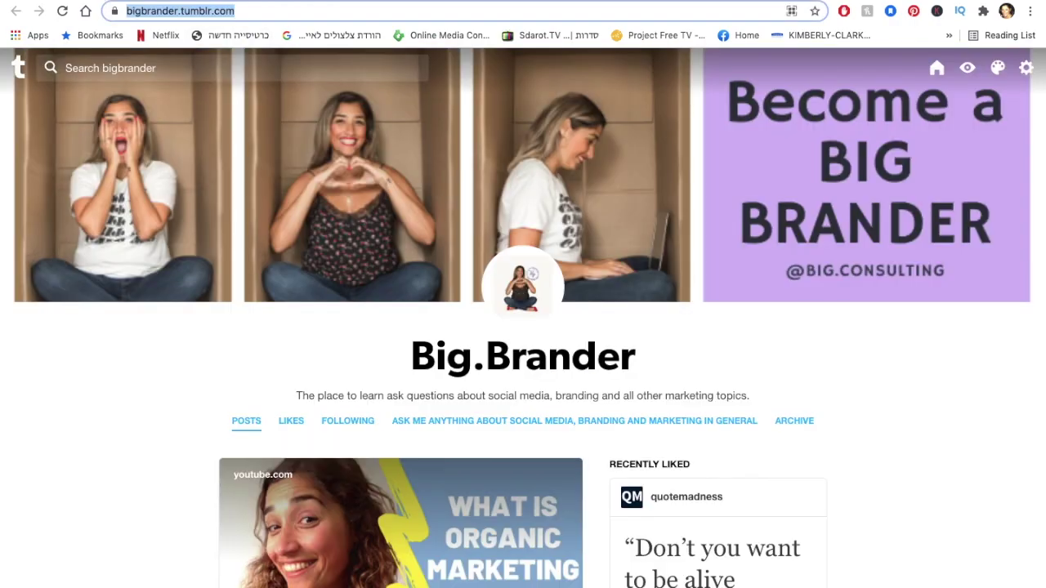
click(63, 12)
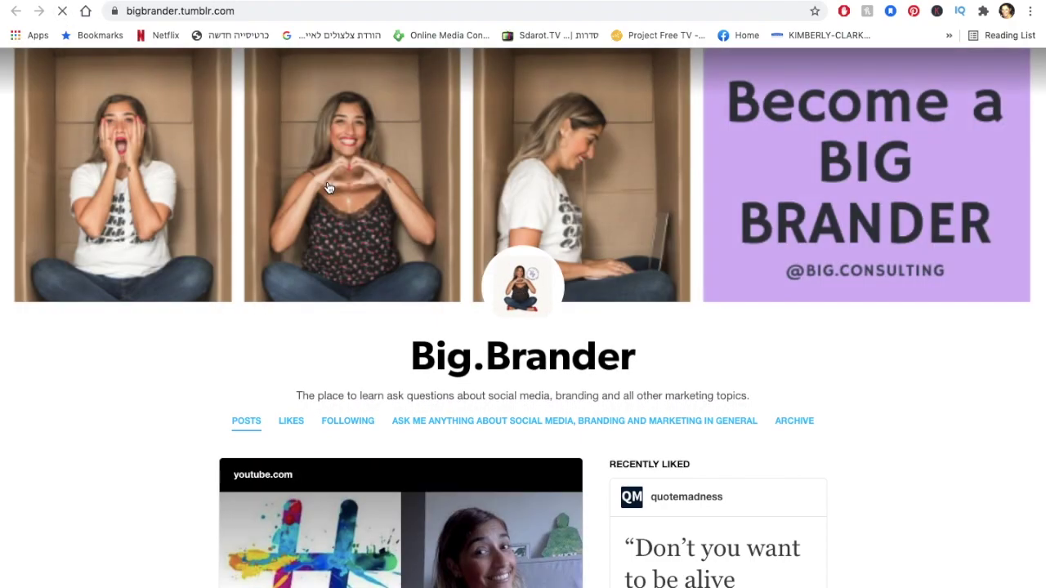
scroll(327, 188, down, 1)
scroll(328, 188, down, 3)
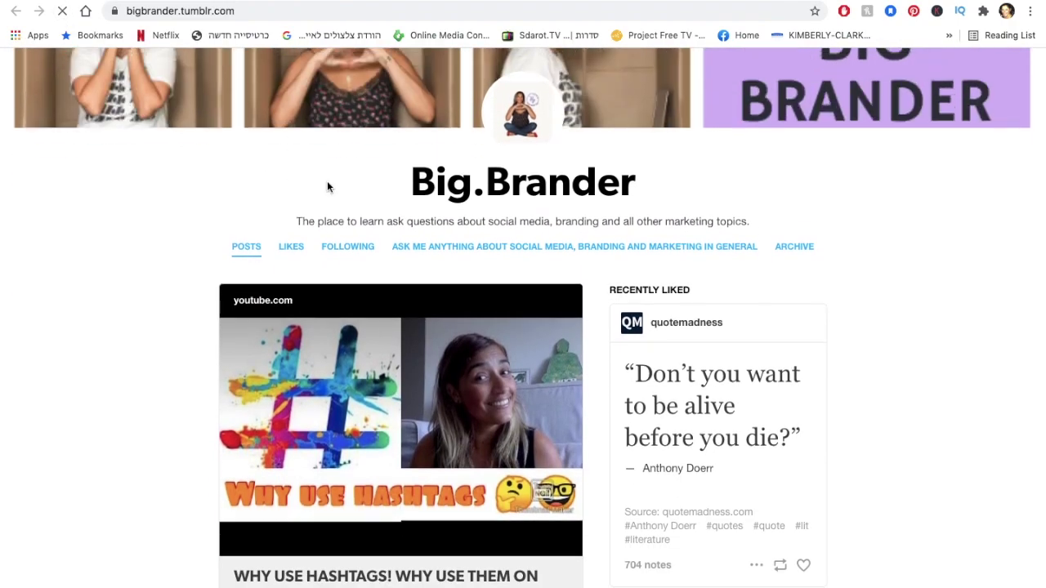
Browse the older quote, link and image posts on the public Big.Brander blog, and return to the Tumblr dashboard.
scroll(327, 188, down, 5)
scroll(328, 188, down, 10)
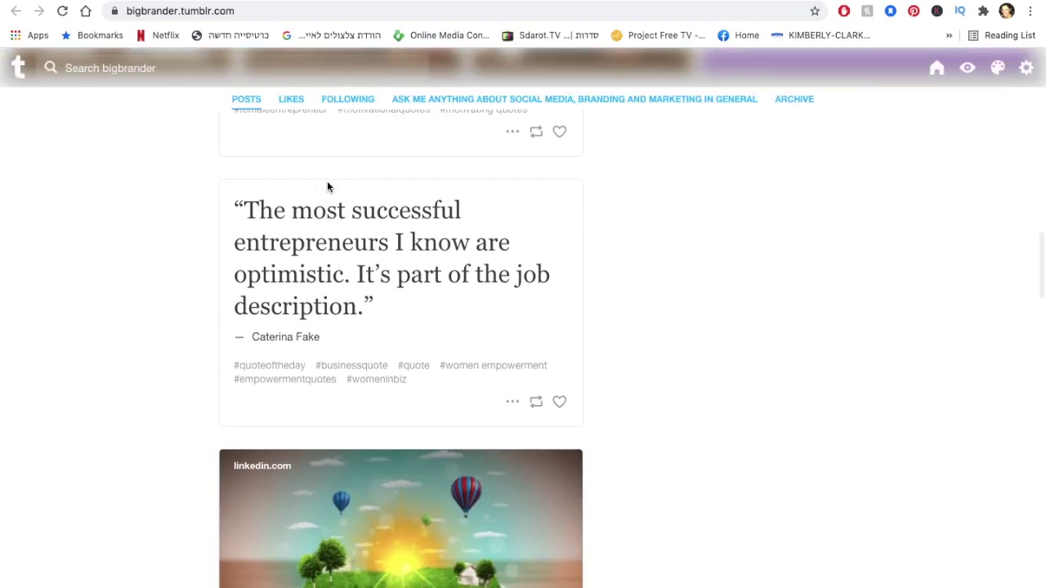
scroll(328, 188, down, 5)
scroll(327, 186, down, 10)
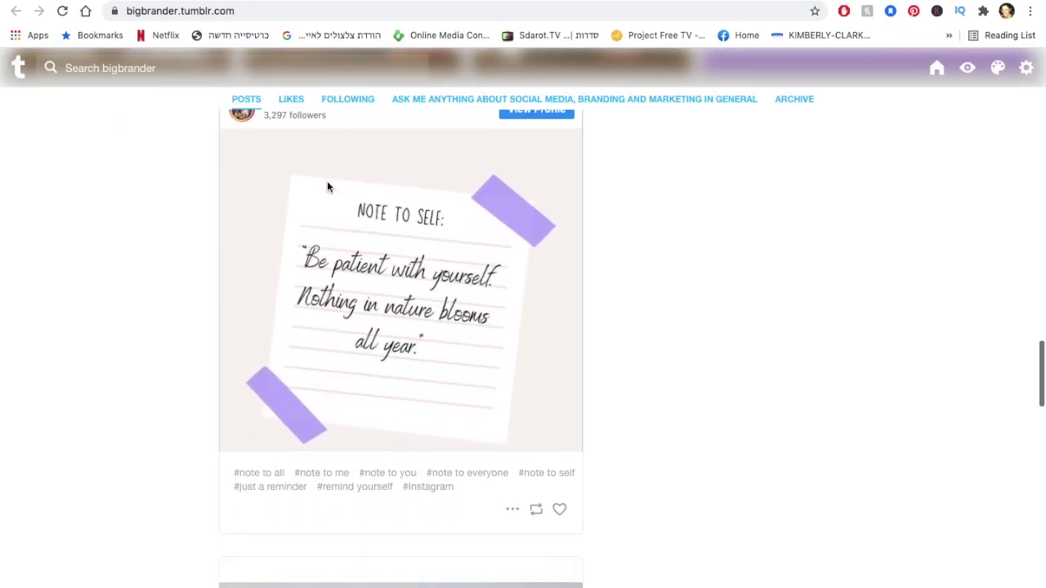
scroll(327, 186, down, 5)
scroll(326, 186, down, 10)
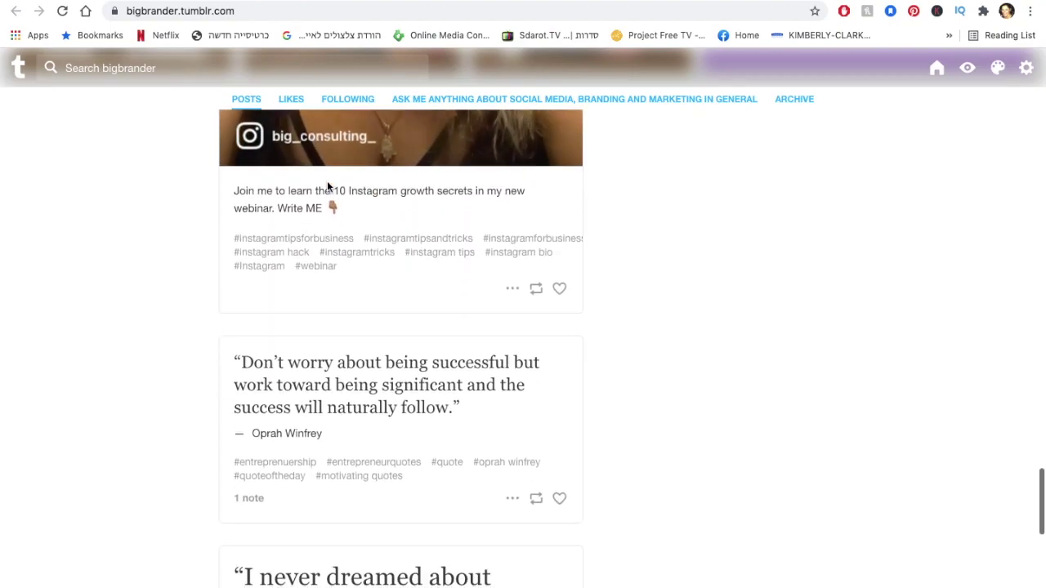
scroll(327, 186, down, 10)
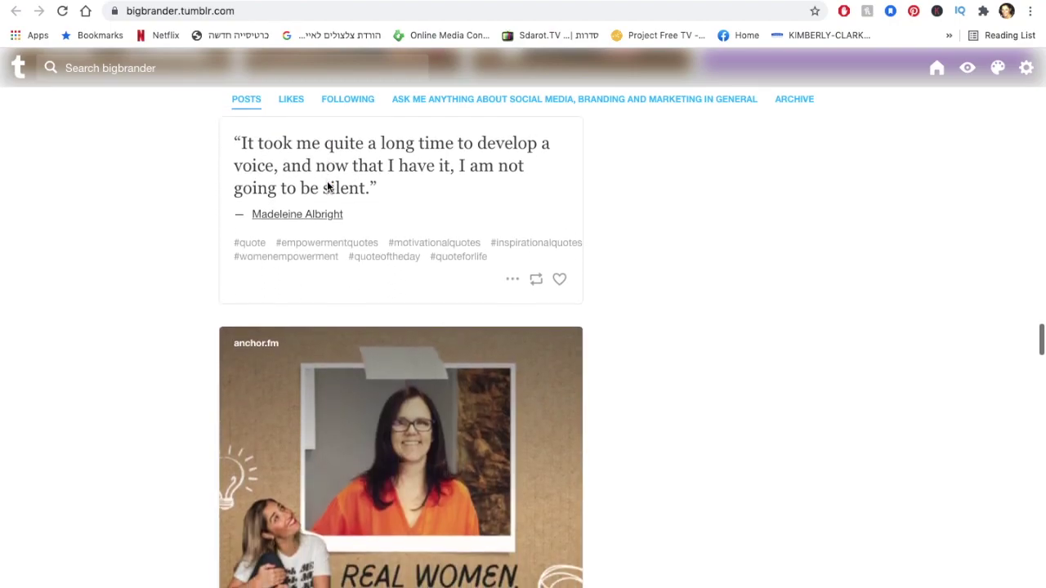
scroll(327, 187, down, 10)
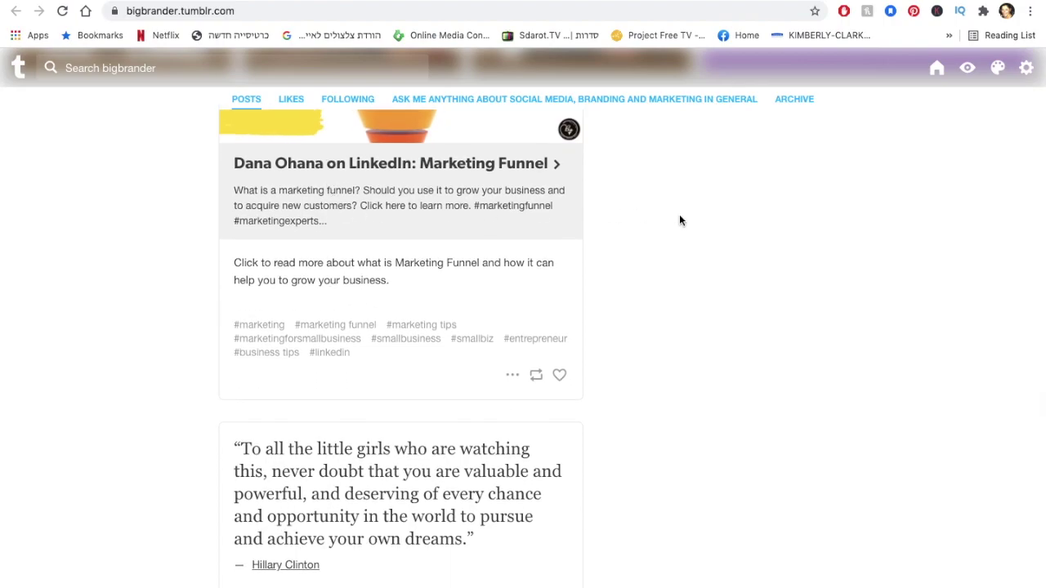
scroll(190, 234, up, 10)
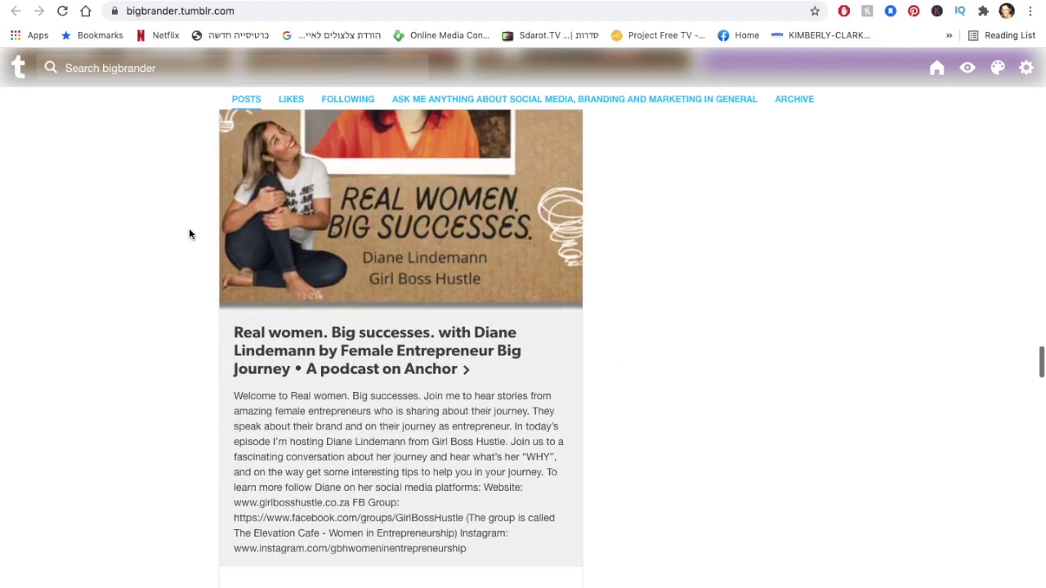
mouse_move(110, 4)
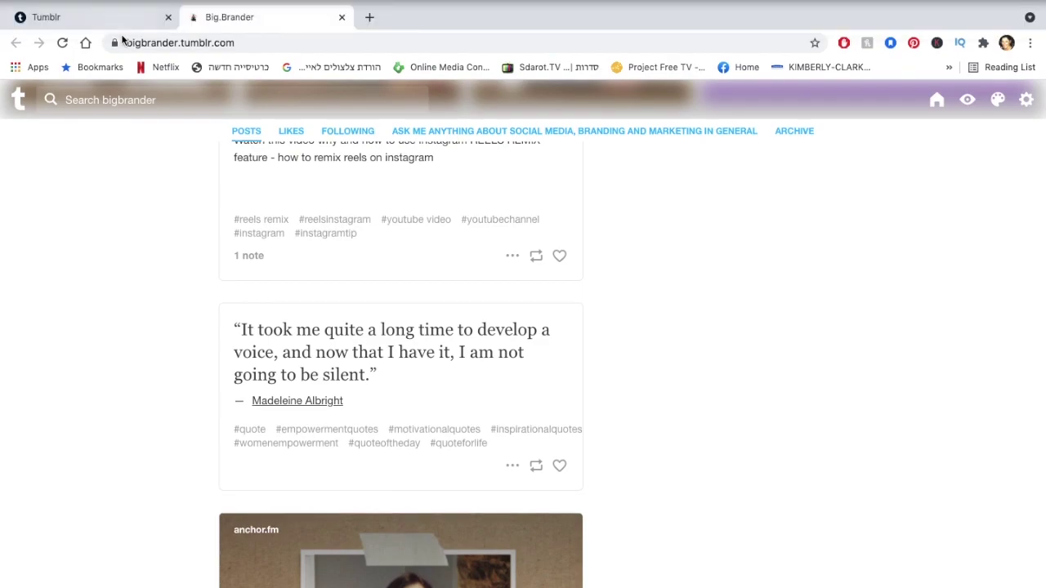
click(112, 18)
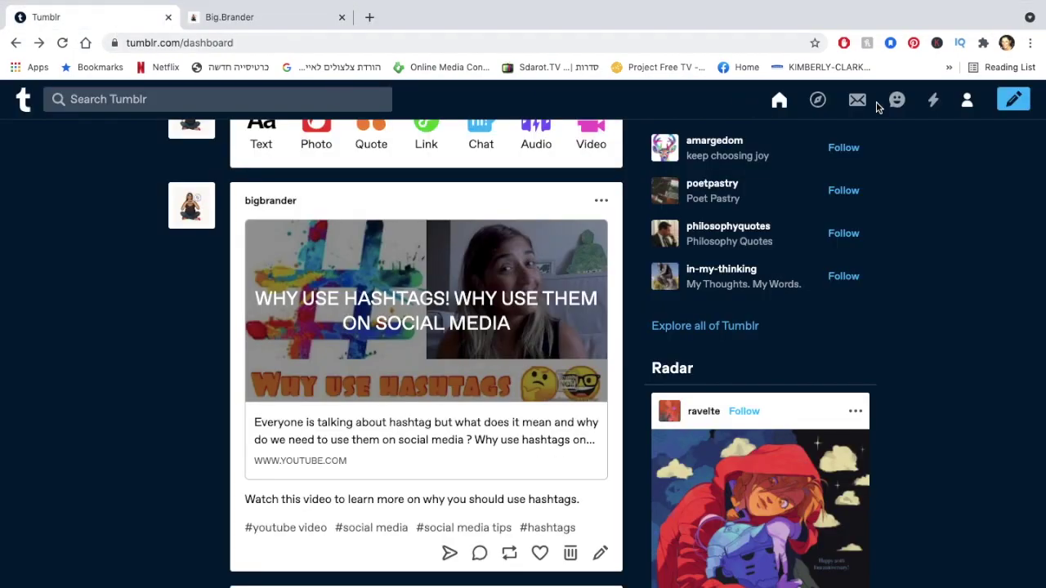